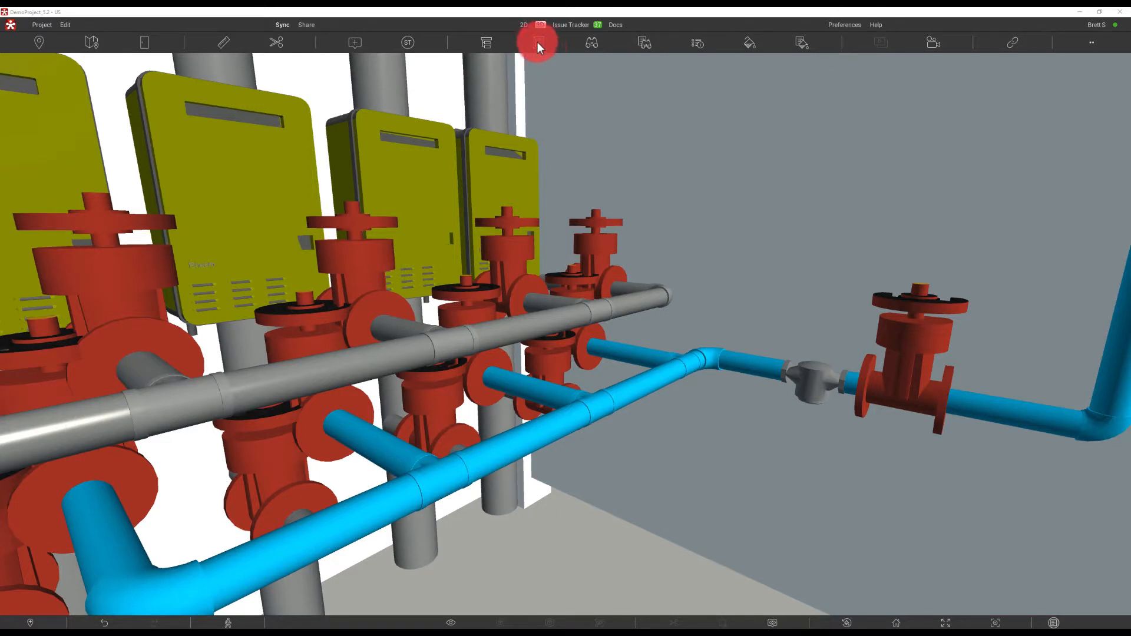
Show the object properties, docking them along the lower edge of the view, along its upper edge, and back at the left side
left_click(539, 43)
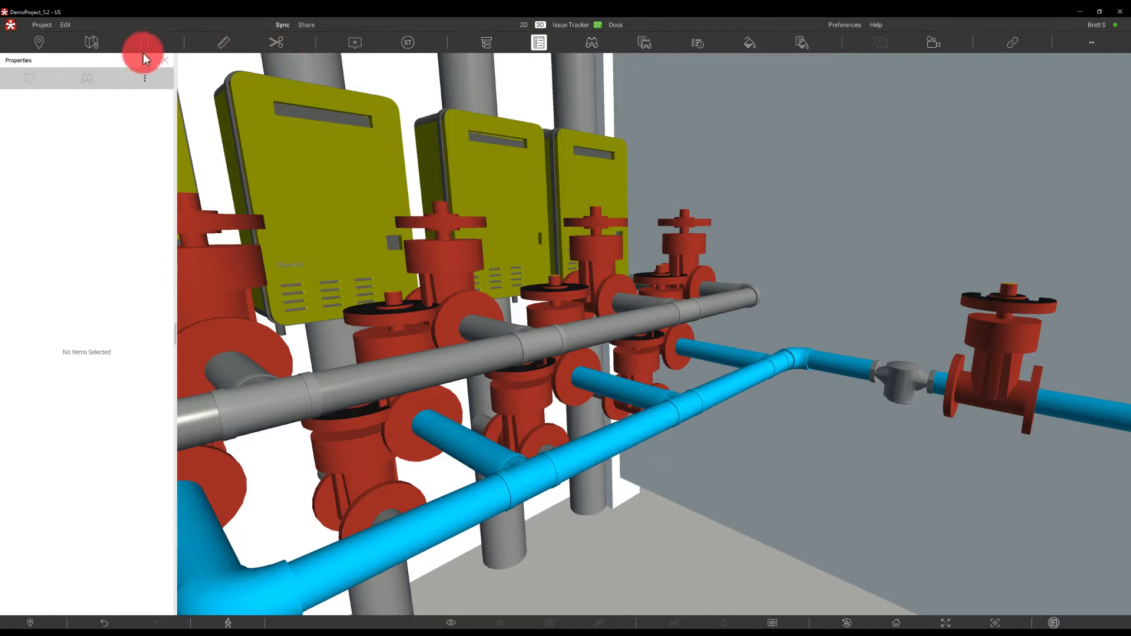
left_click_drag(144, 57, 562, 609)
left_click_drag(557, 490, 573, 62)
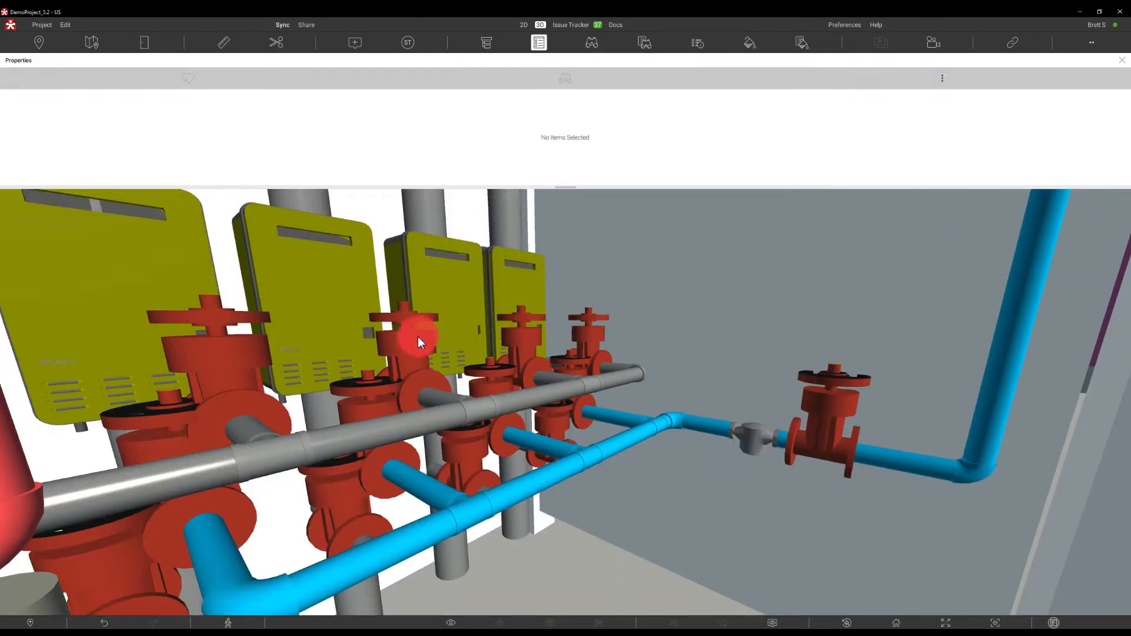
left_click_drag(335, 63, 18, 335)
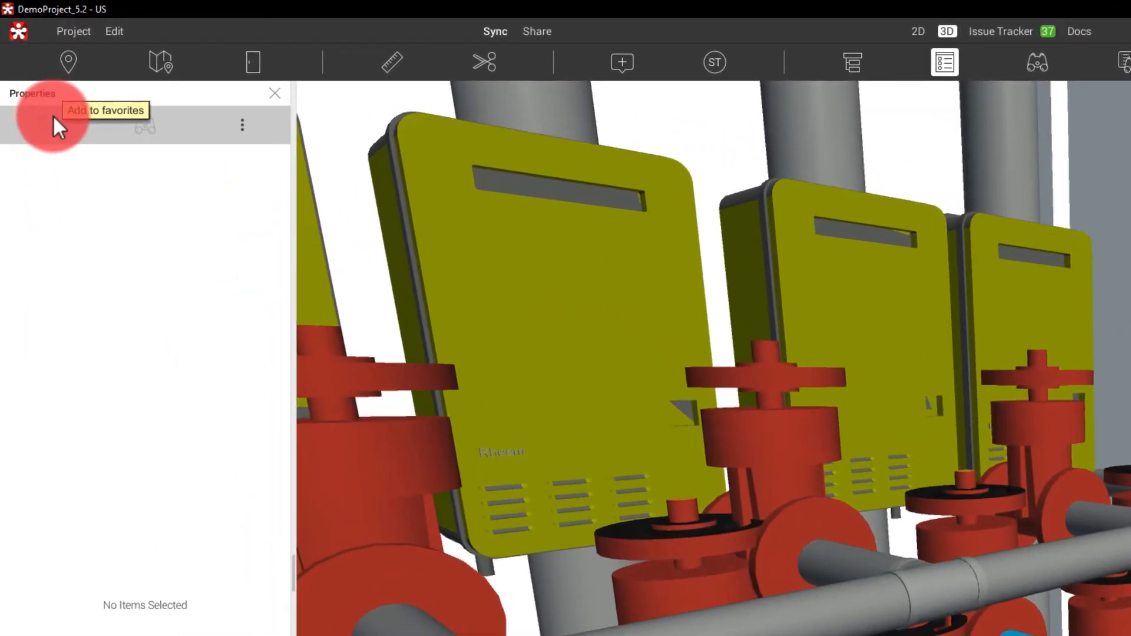
key("ctrl")
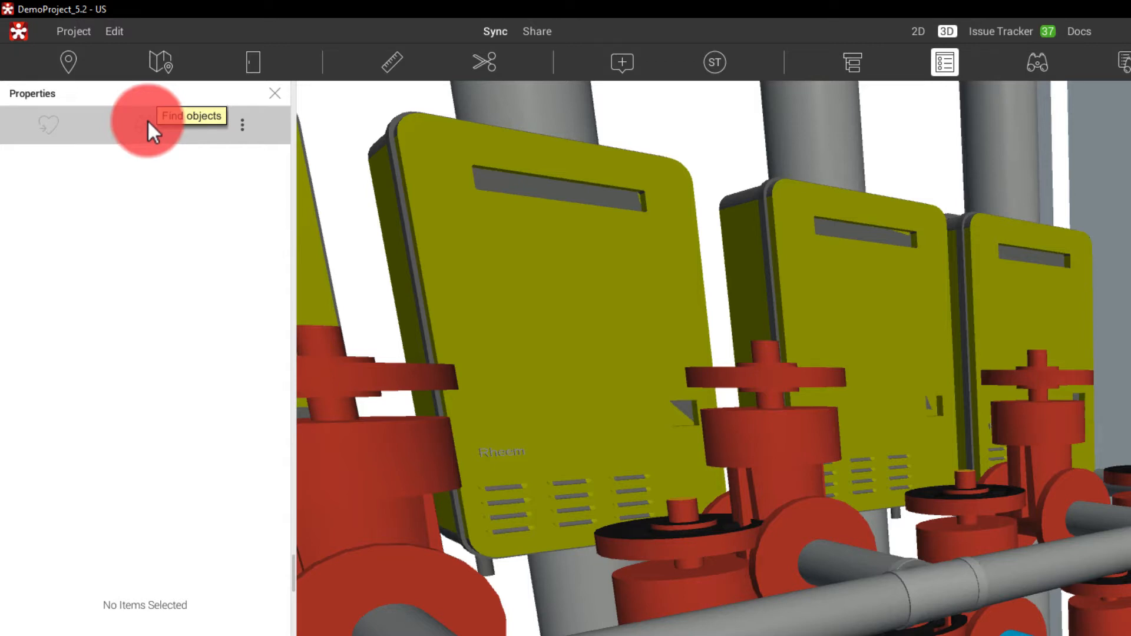
Start a new custom property from the custom property manager and create the category Tag for it
left_click(242, 127)
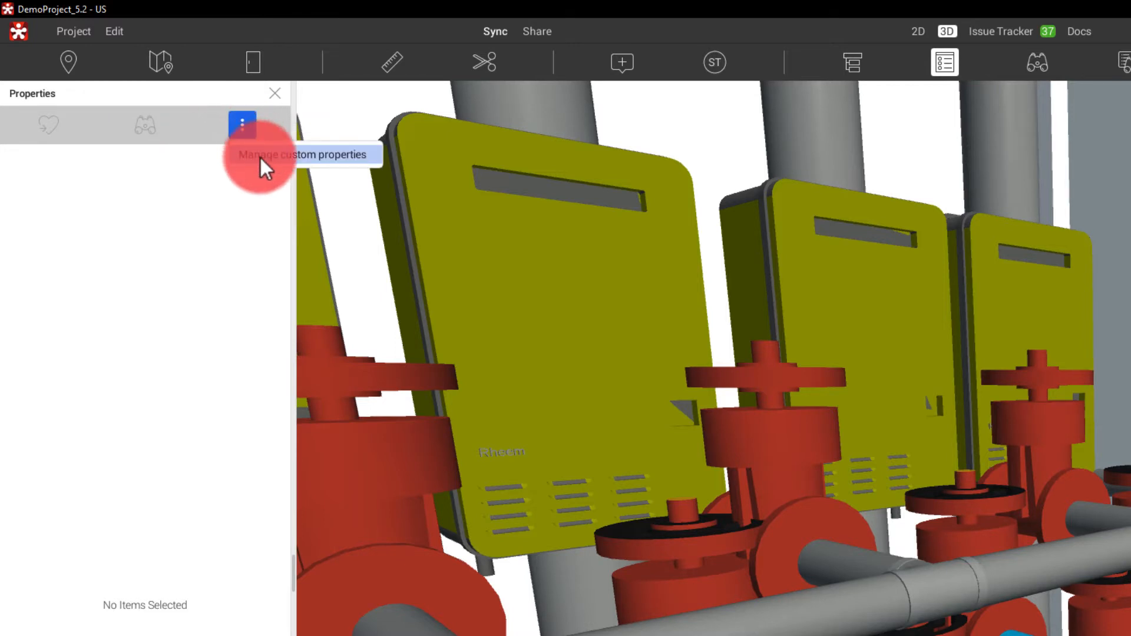
left_click(260, 156)
left_click(260, 156)
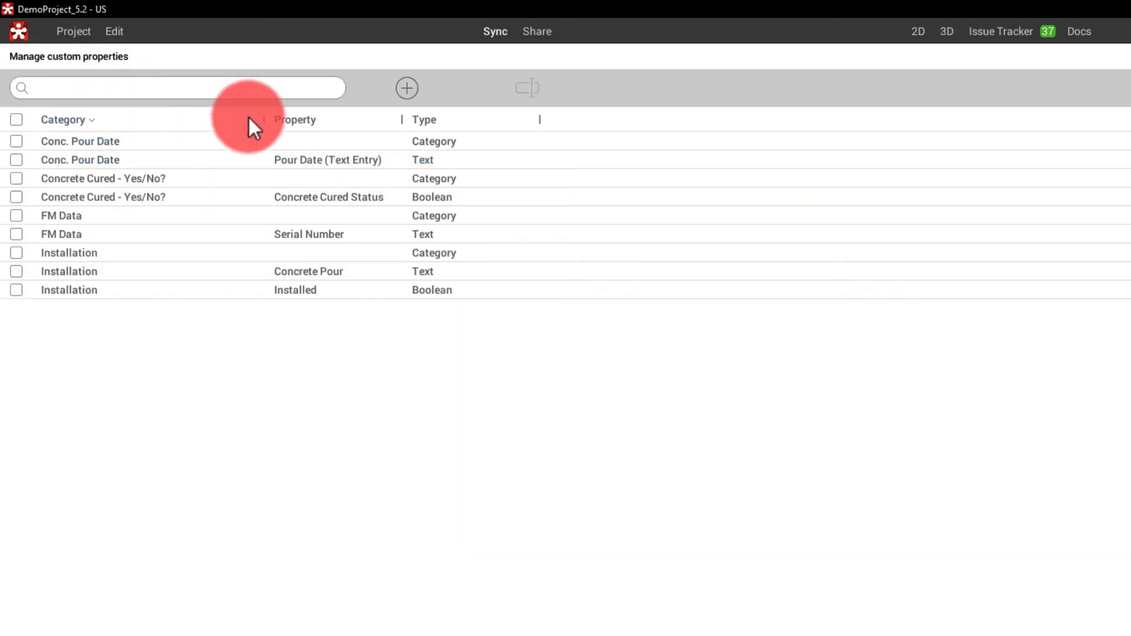
left_click(406, 86)
left_click(909, 429)
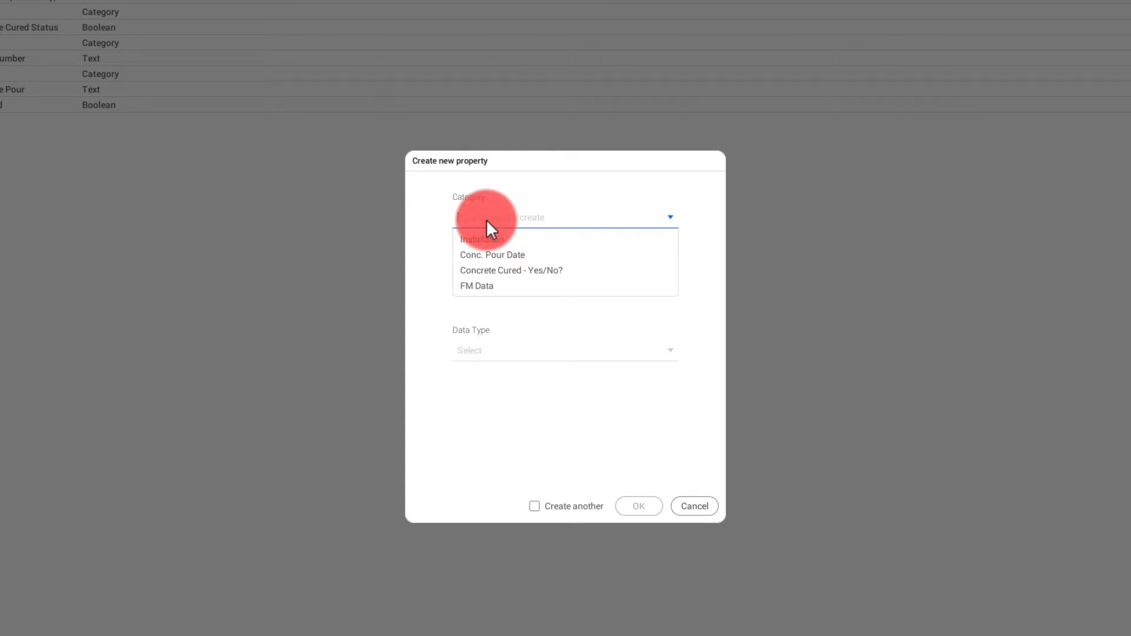
type("Tag")
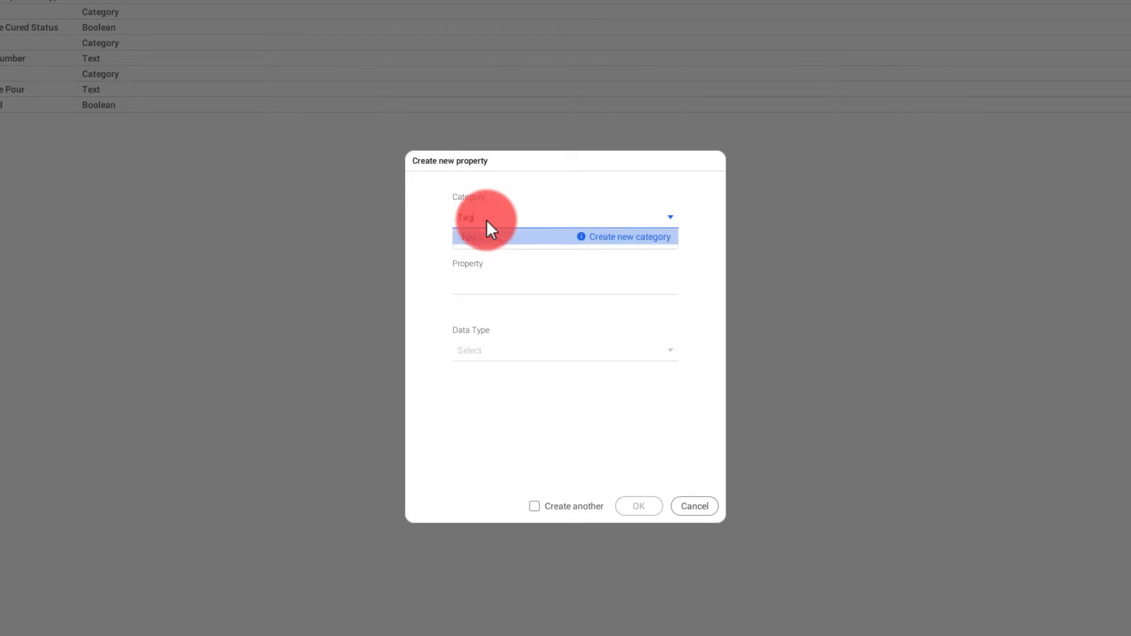
left_click(858, 303)
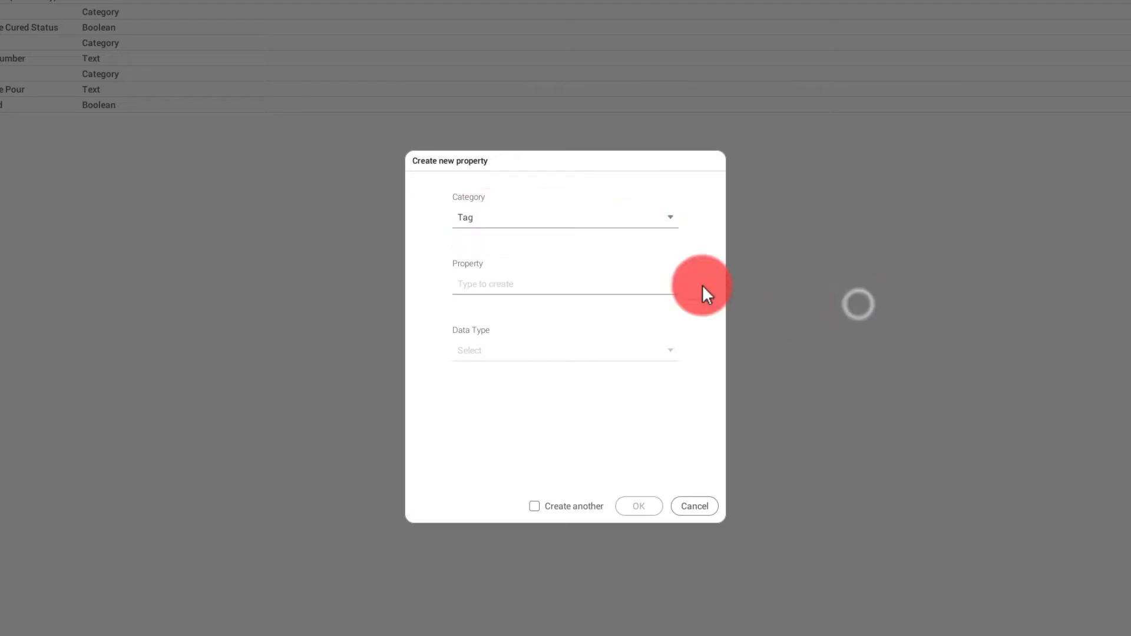
Name the new property Electrical Service with data type Boolean, create it, and close the custom property manager
left_click(519, 285)
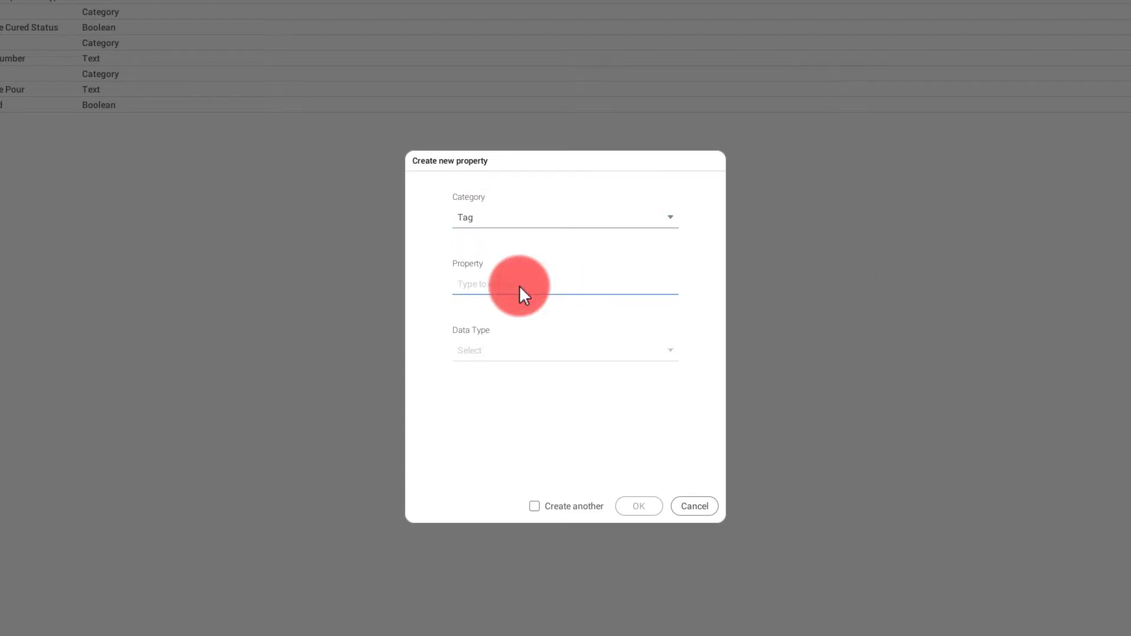
type("E")
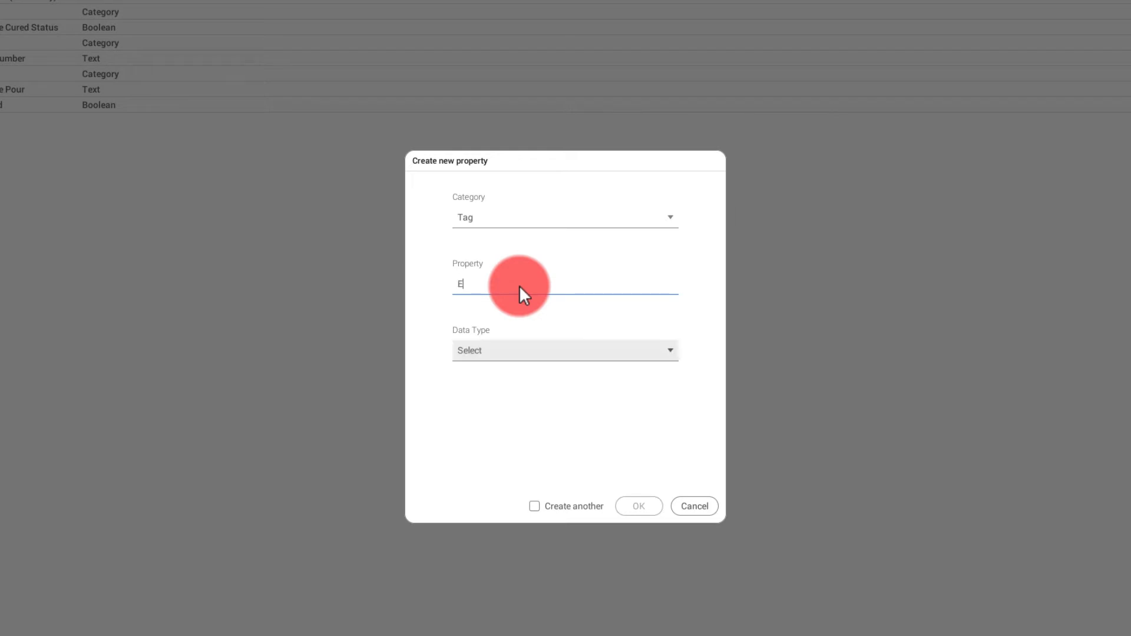
type("lectrical Service")
left_click(527, 347)
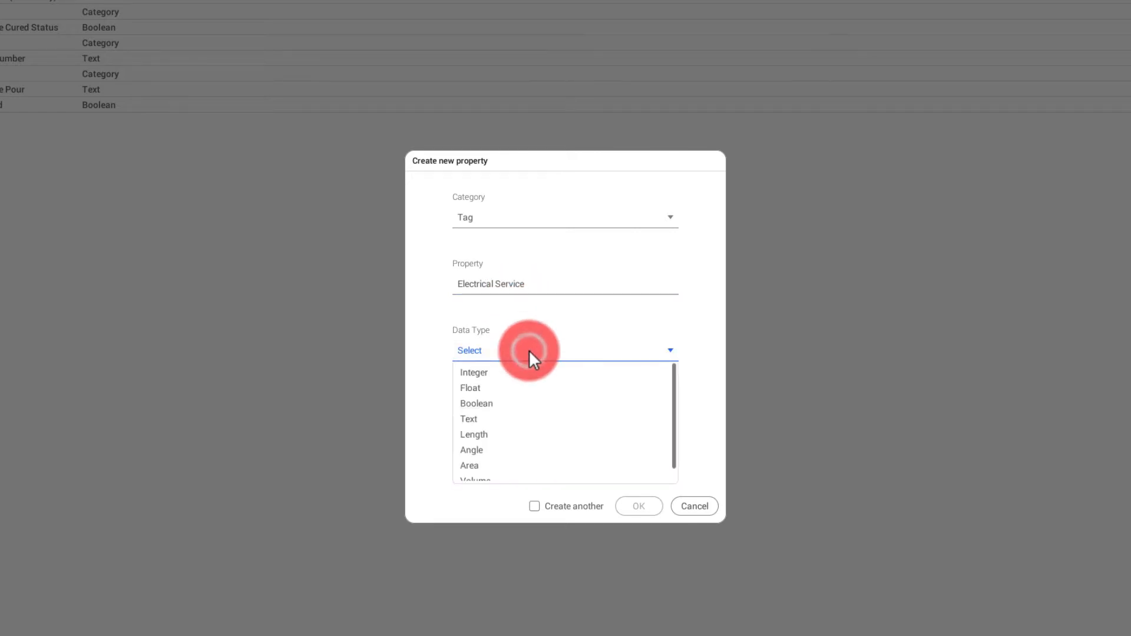
left_click(498, 405)
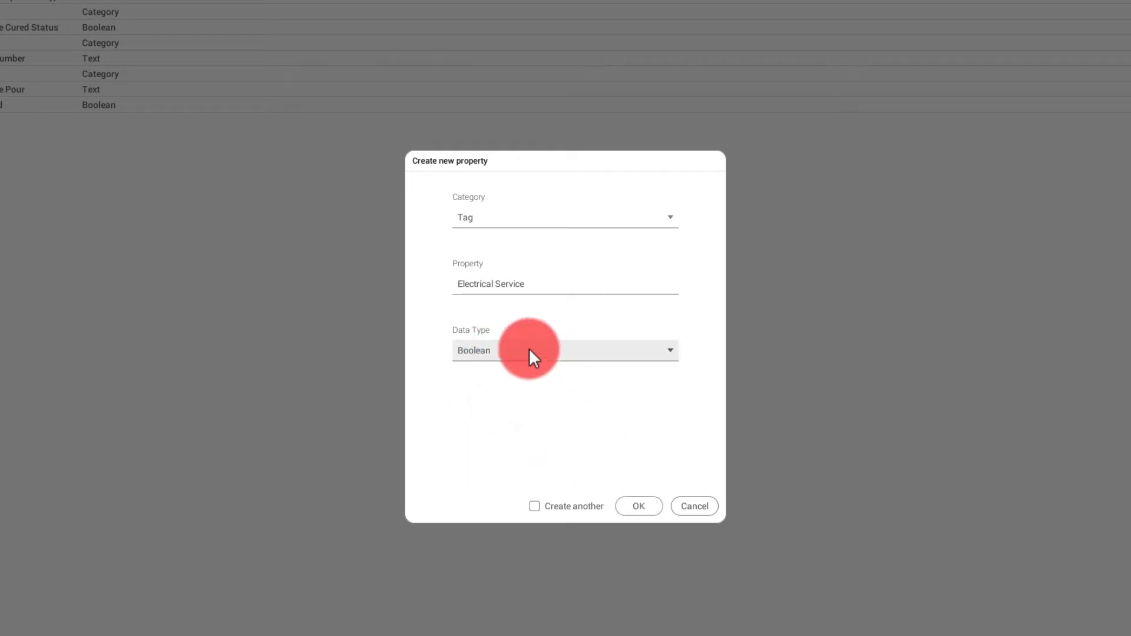
left_click(505, 279)
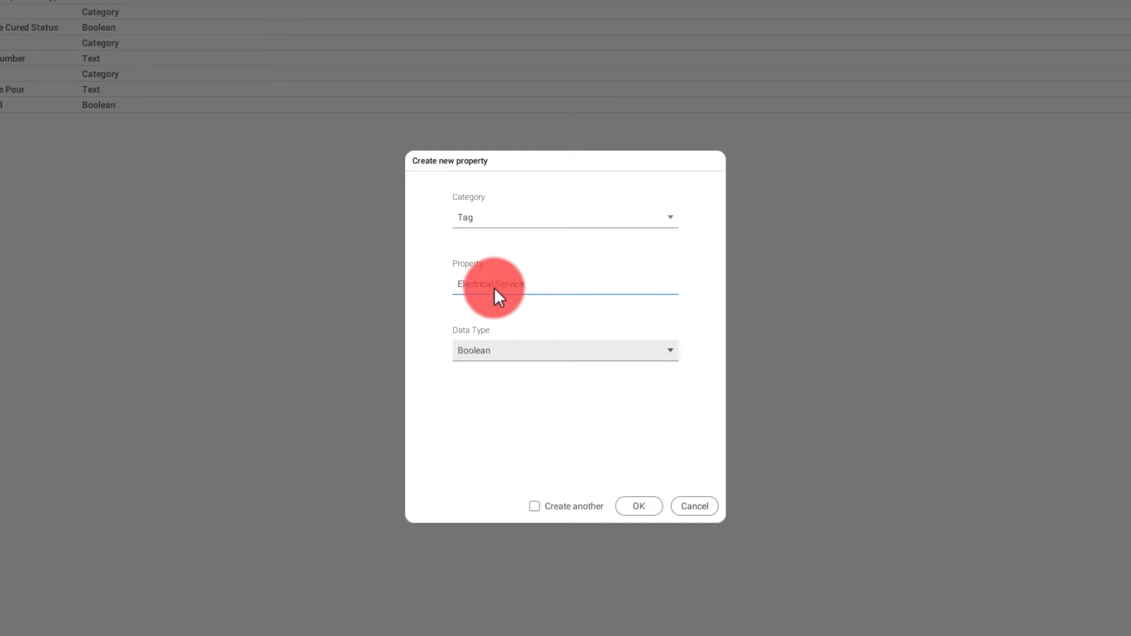
left_click(645, 503)
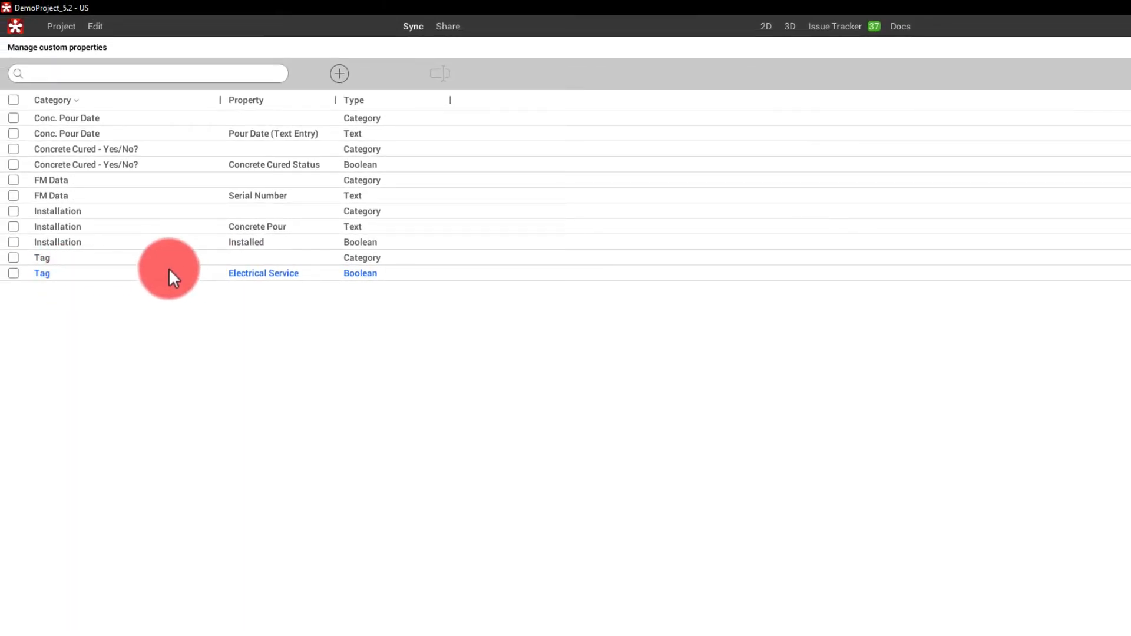
left_click(159, 268)
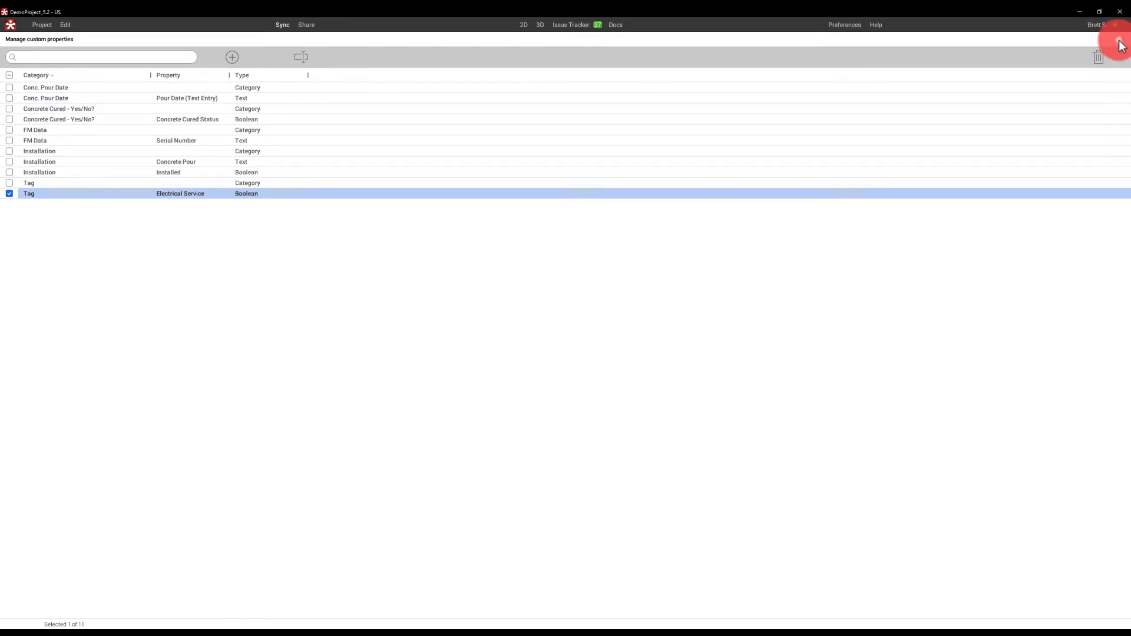
left_click(1118, 40)
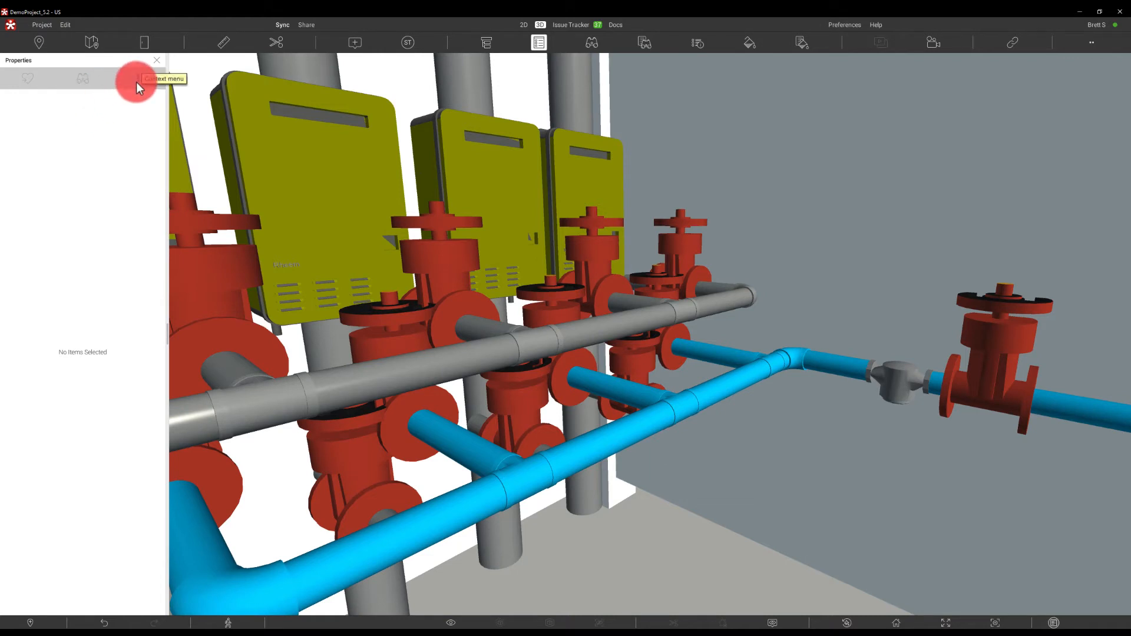
Select the short section of the grey copper pipe in the 3D model and search its properties for "id"
mouse_move(578, 325)
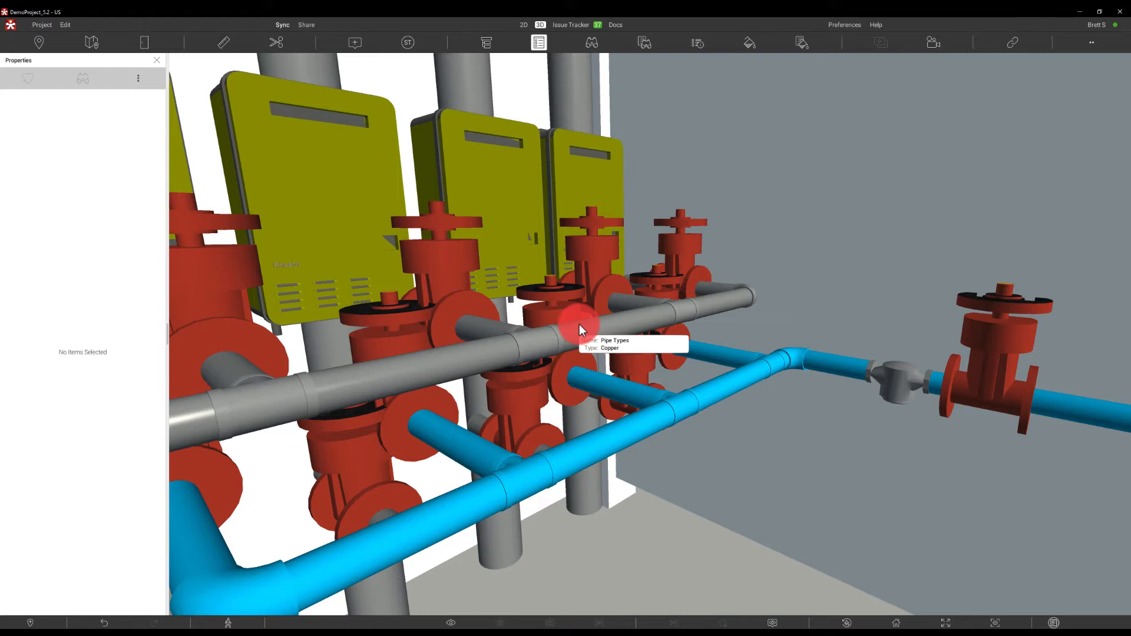
left_click(578, 324)
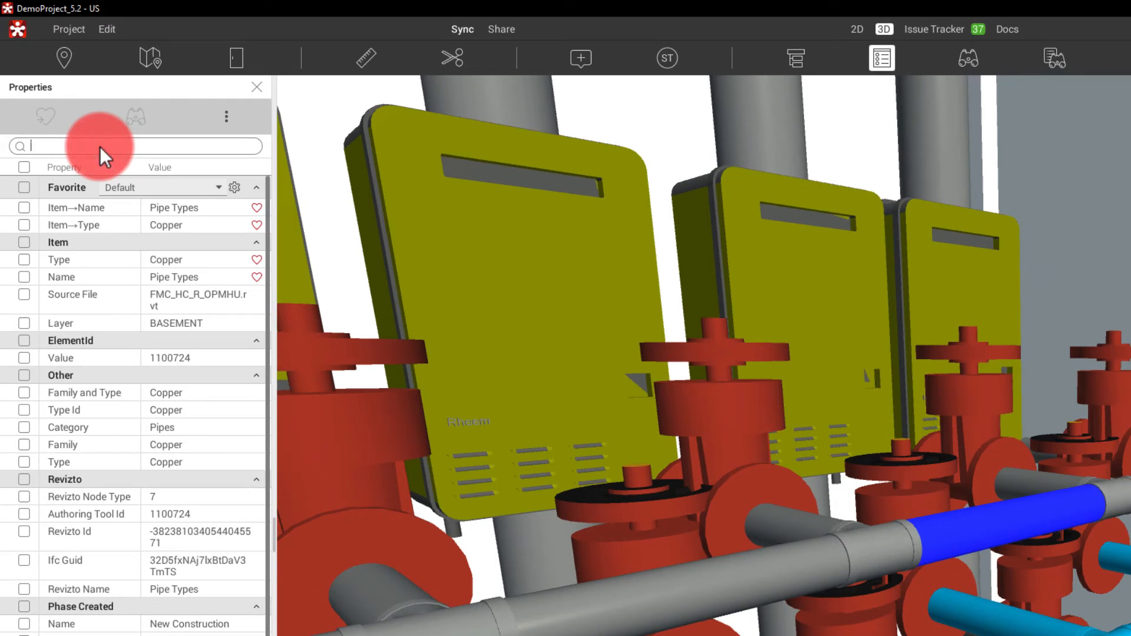
type("id")
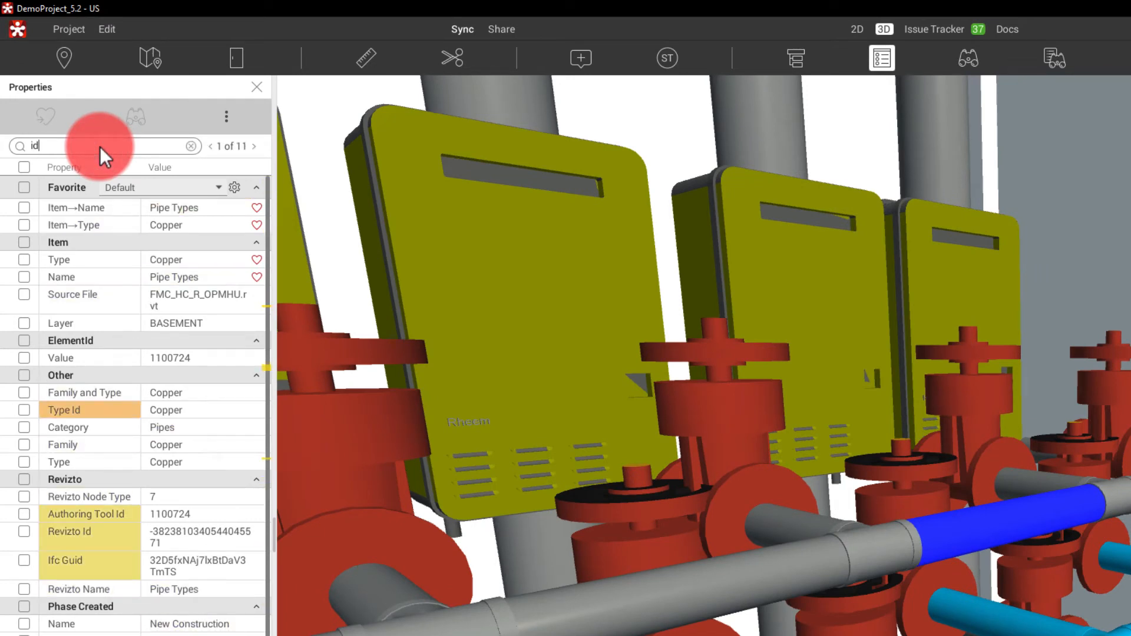
Go forward through the "id" matches in the pipe's properties, return to the first match, and clear the search
left_click(255, 146)
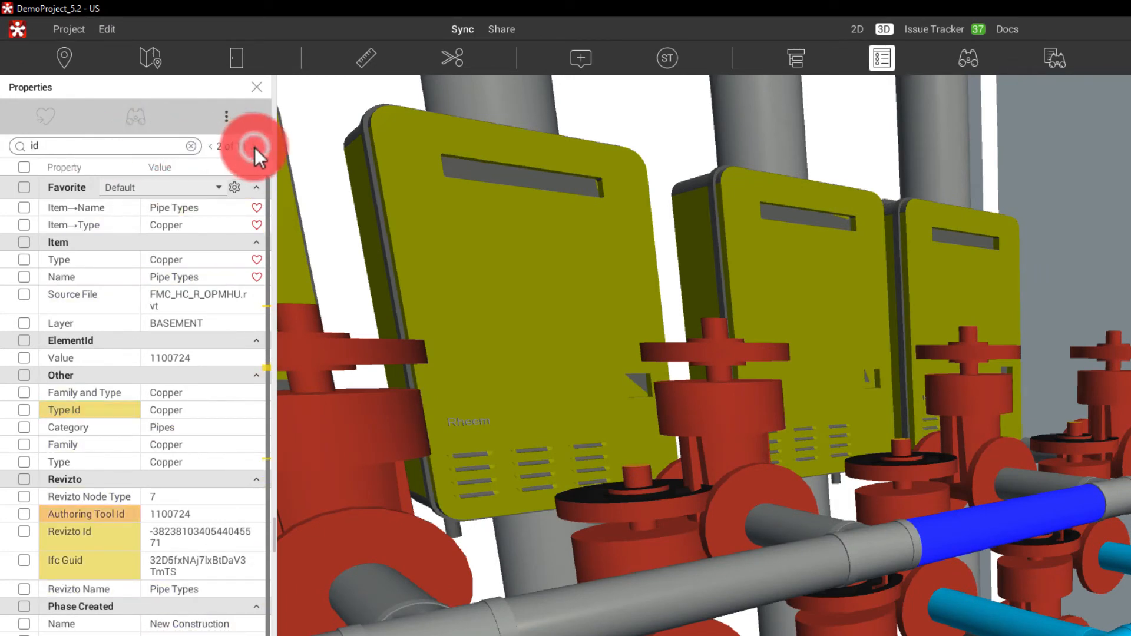
left_click(254, 147)
left_click(255, 147)
left_click(254, 147)
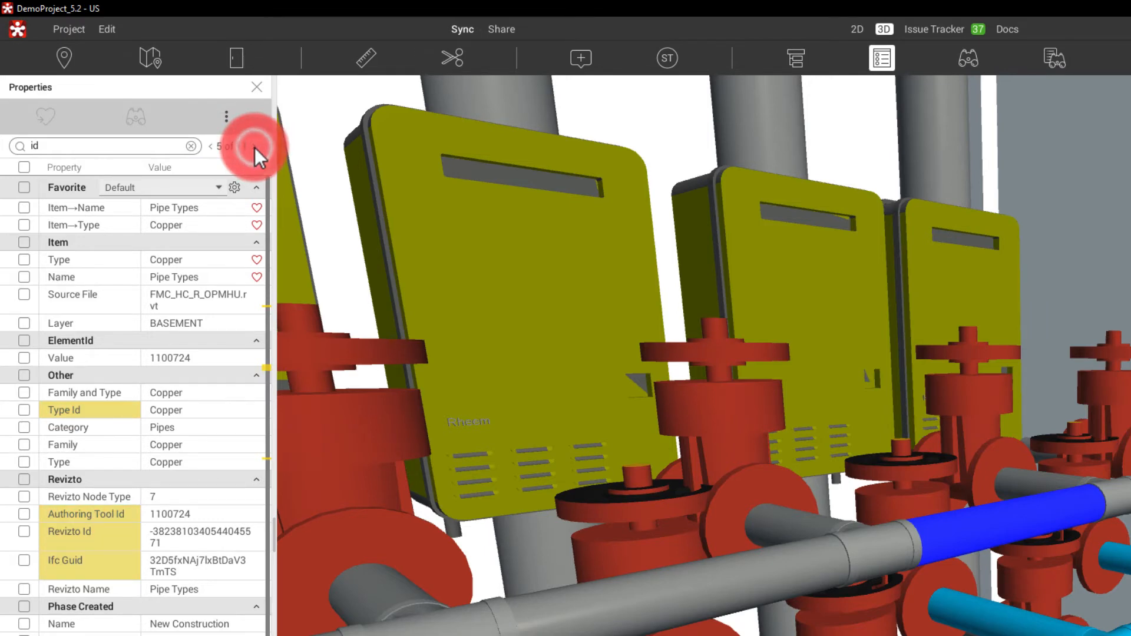
left_click(254, 147)
left_click(254, 147)
left_click(254, 147)
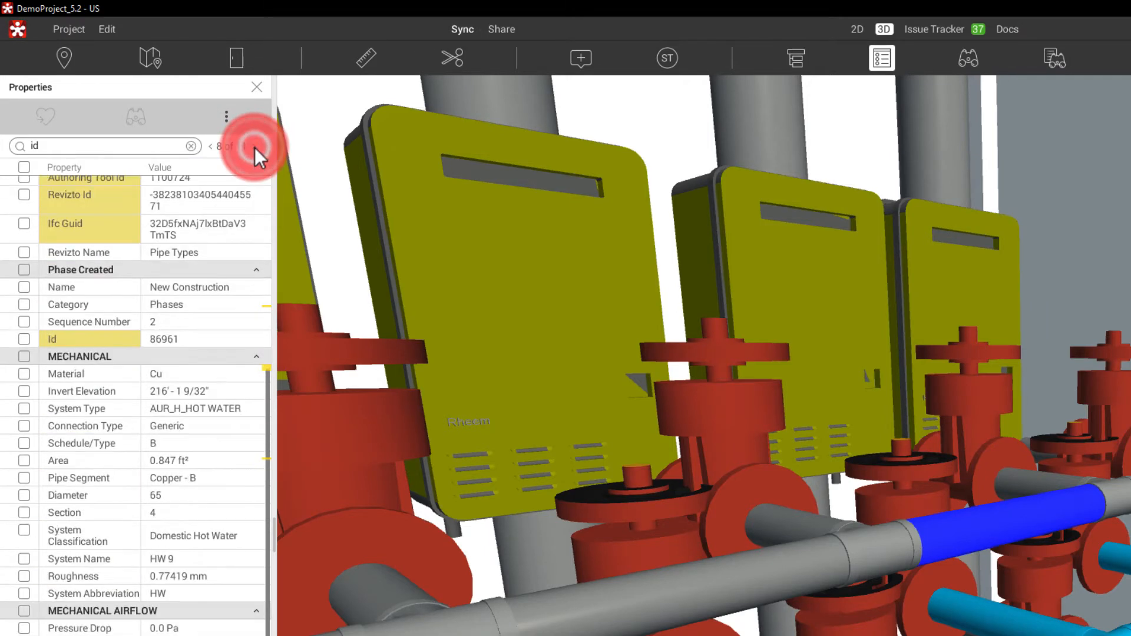
left_click(255, 147)
left_click(255, 146)
left_click(255, 147)
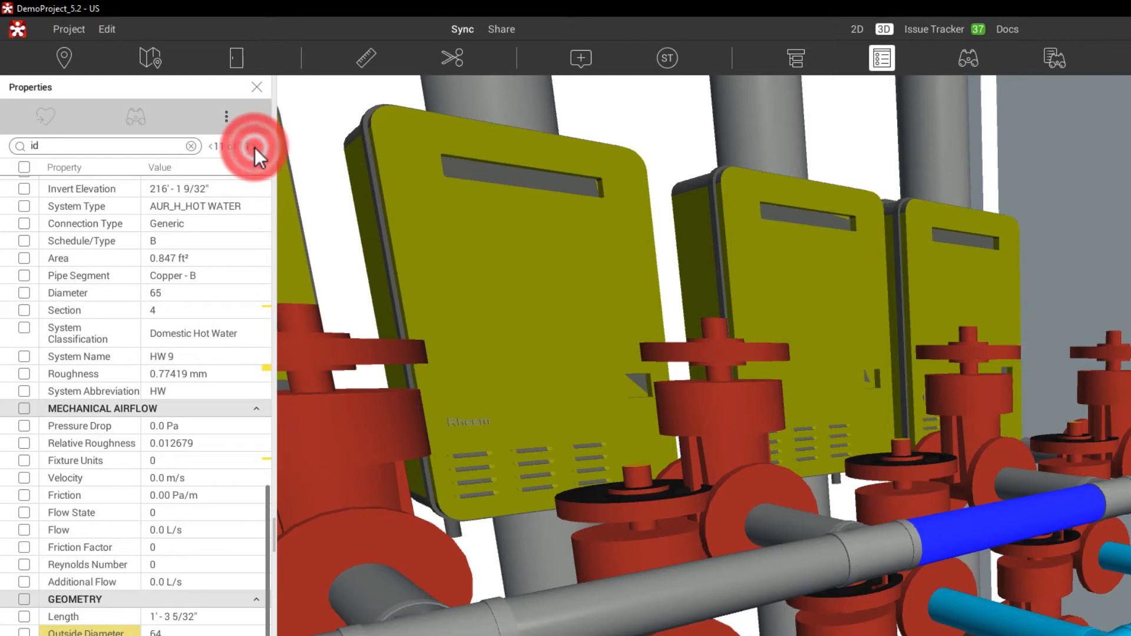
left_click(209, 147)
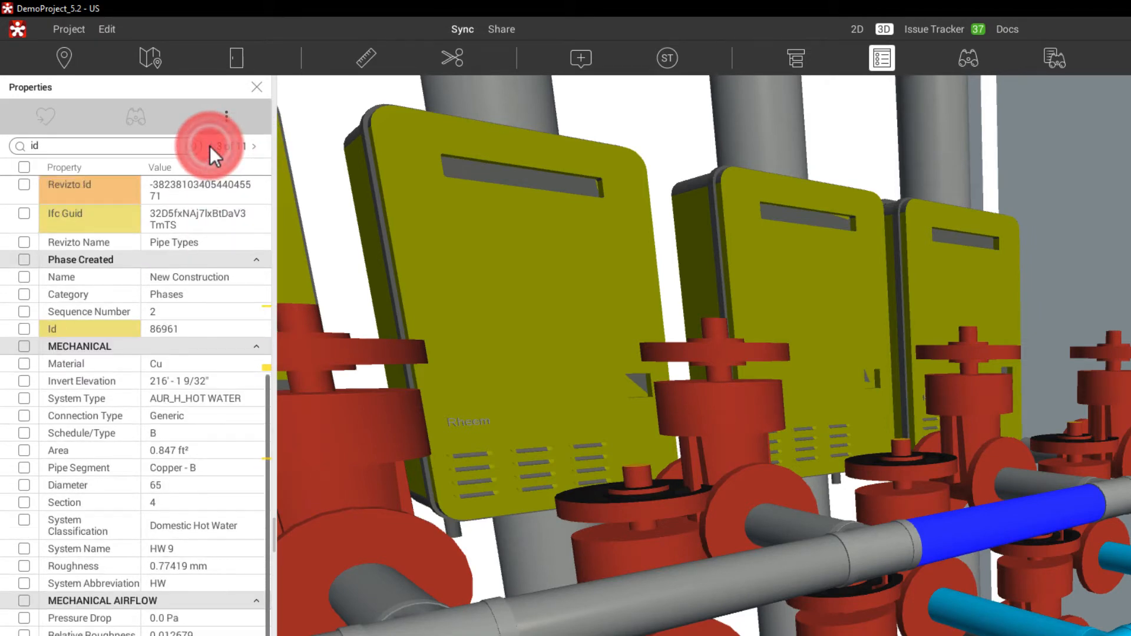
left_click(209, 146)
left_click(209, 146)
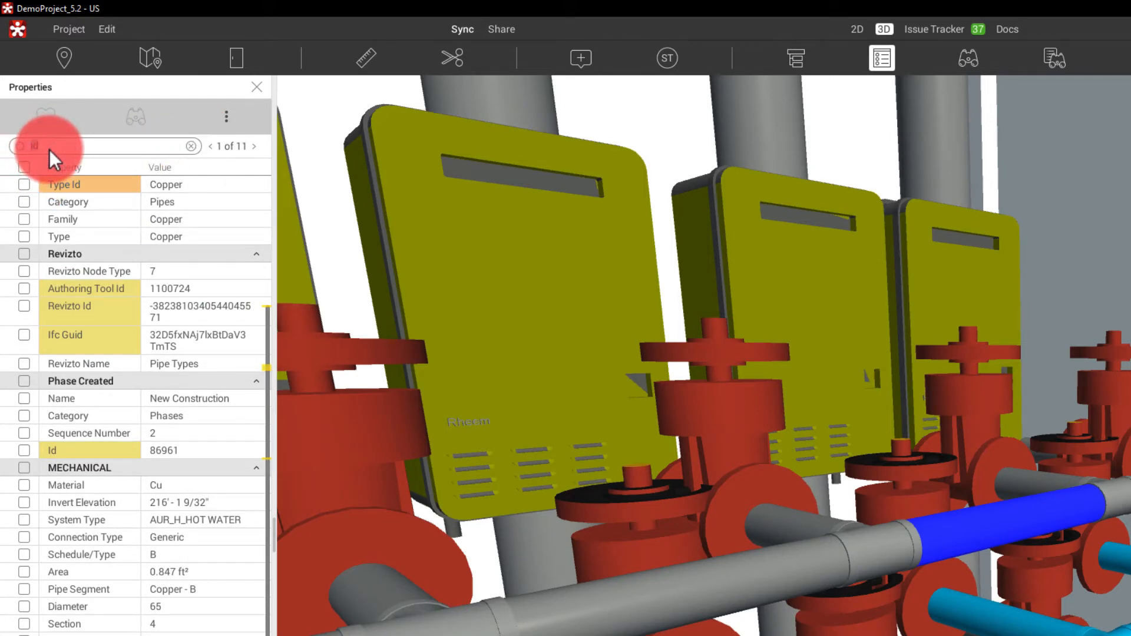
key("BackSpace")
key("BackSpace")
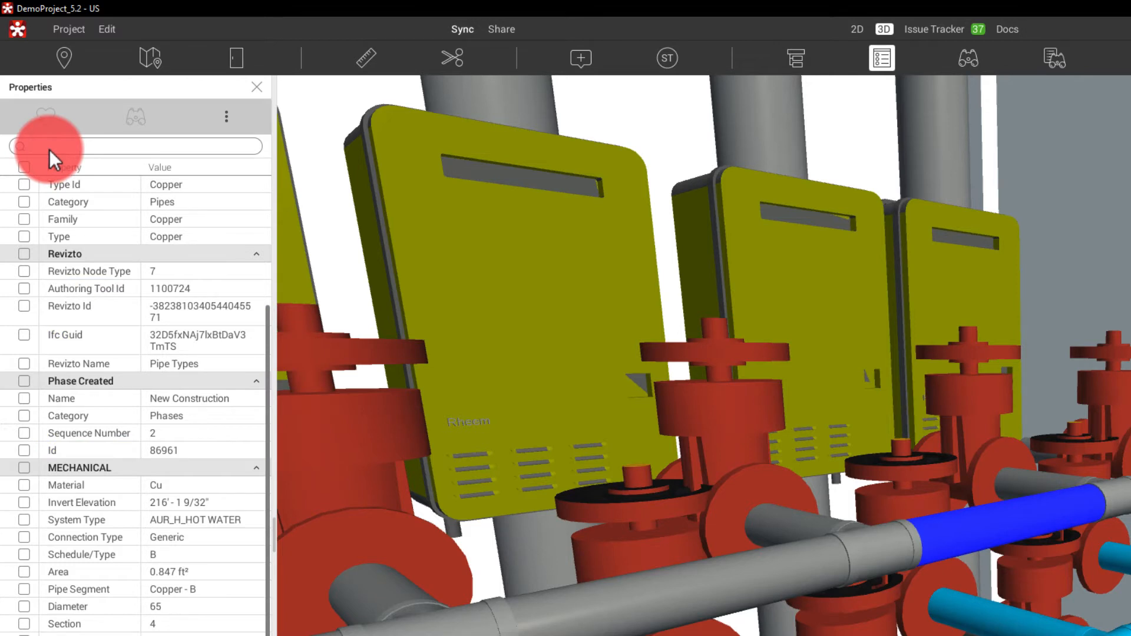
Start adding a custom property to the selected pipe, choosing category Tag and property Electrical Service
left_click(225, 112)
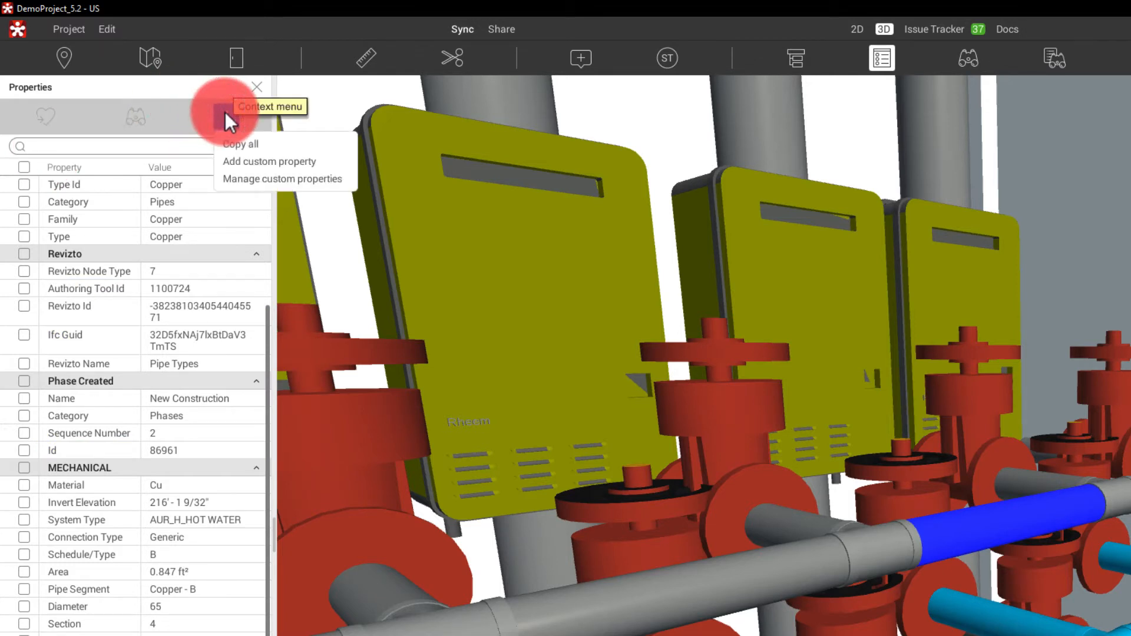
left_click(242, 164)
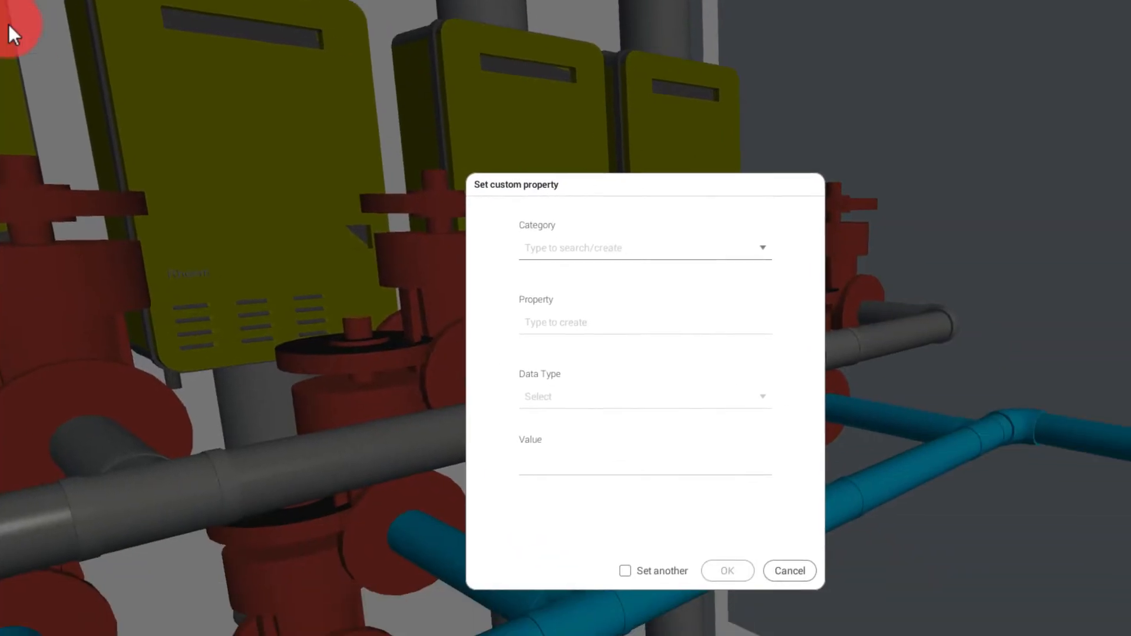
left_click(523, 204)
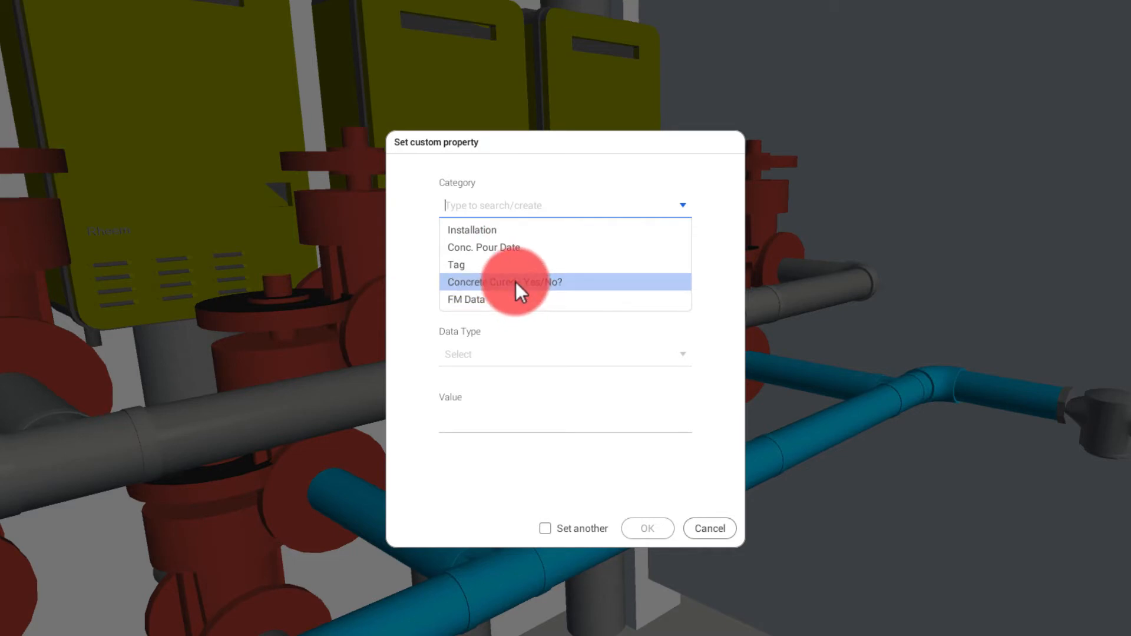
left_click(497, 270)
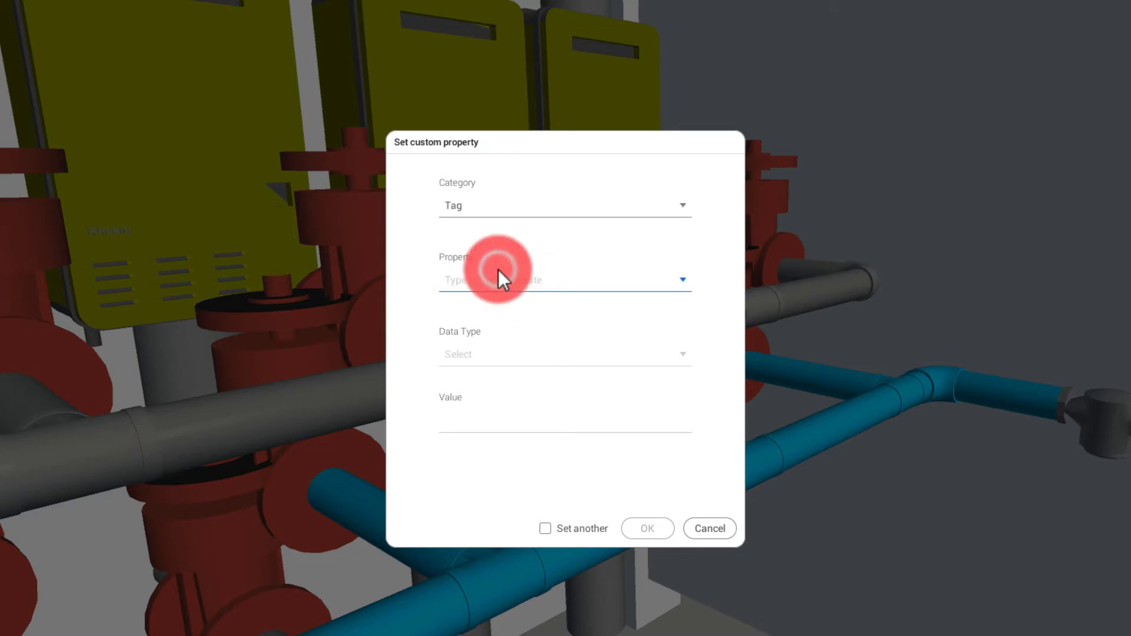
left_click(509, 284)
left_click(509, 305)
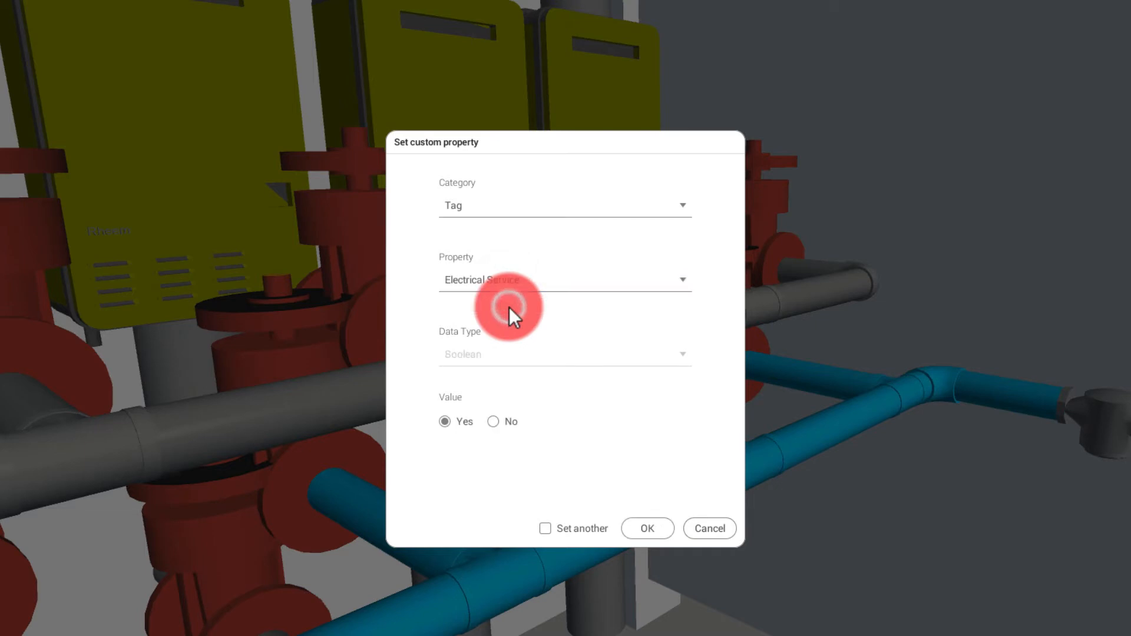
Assign the pipe the custom property Installed from category Installation with value Yes, and expand the Installation category in its properties
left_click(504, 202)
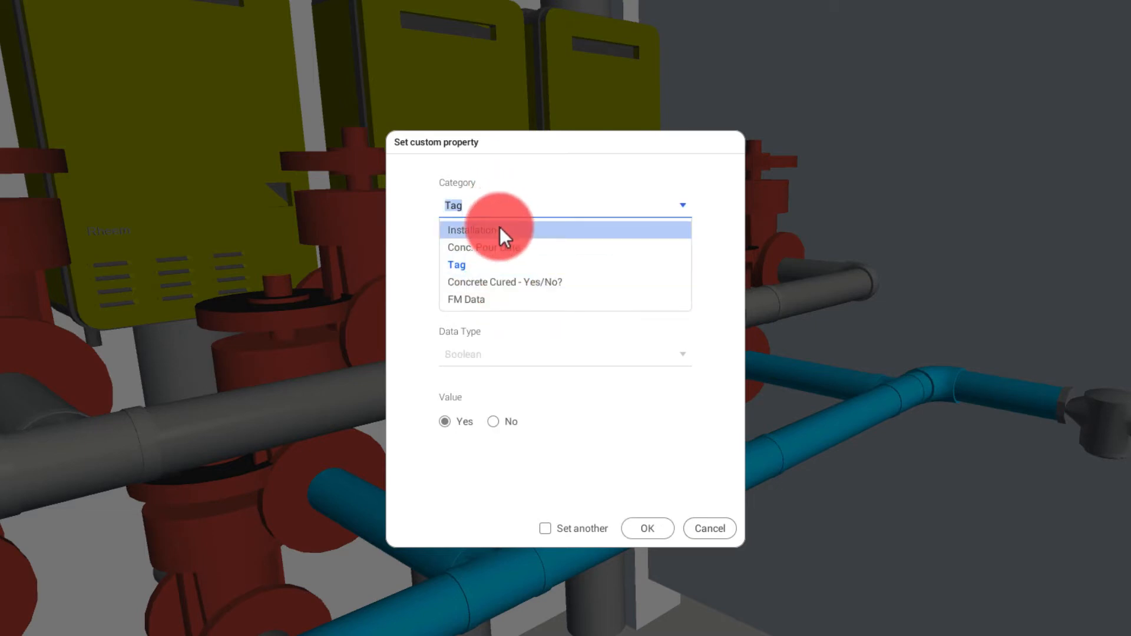
left_click(499, 231)
left_click(480, 284)
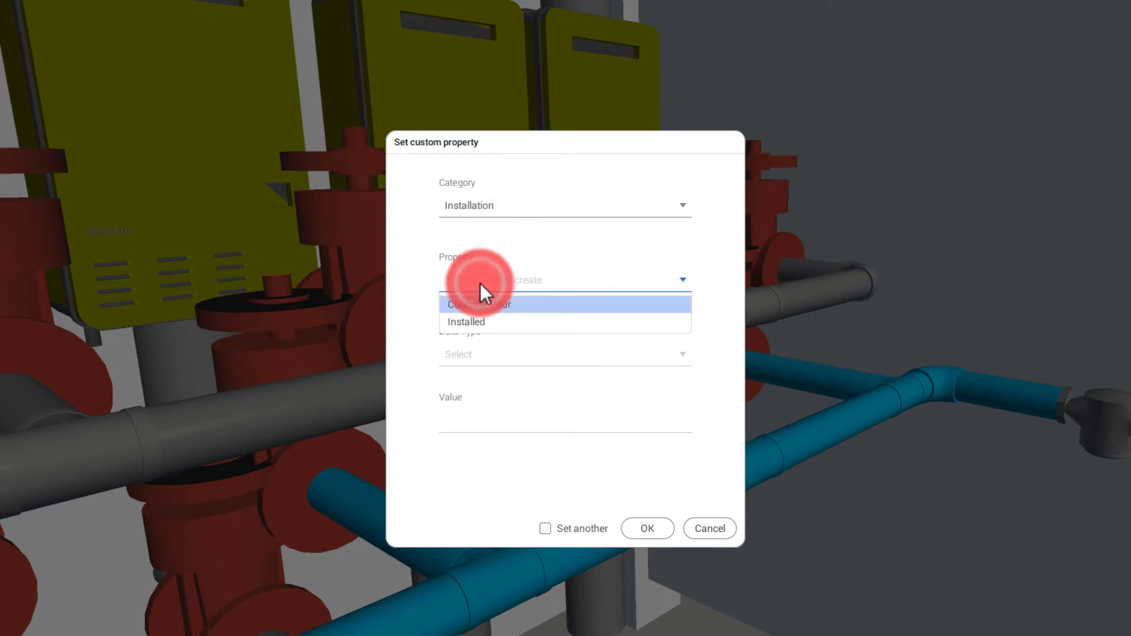
left_click(481, 320)
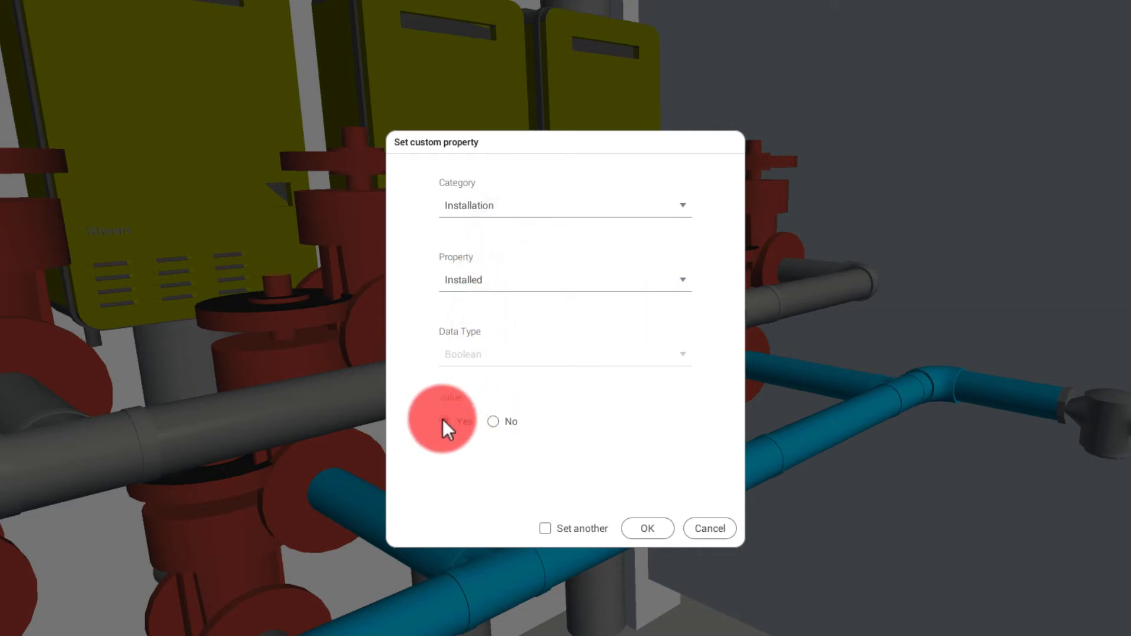
left_click(648, 528)
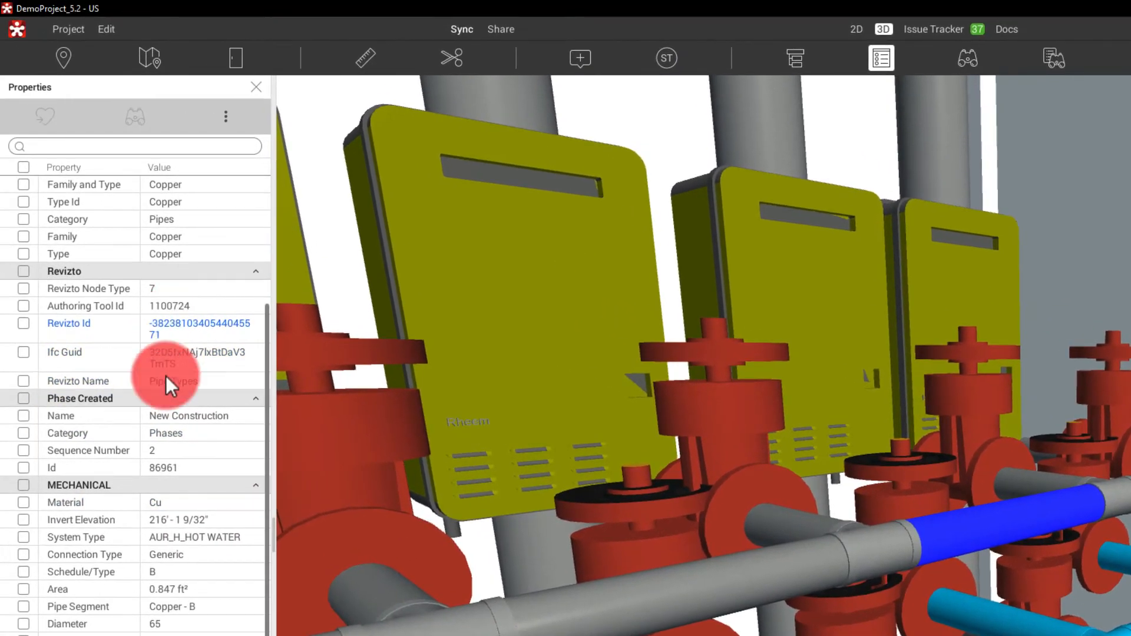
scroll(133, 396, "up", 4)
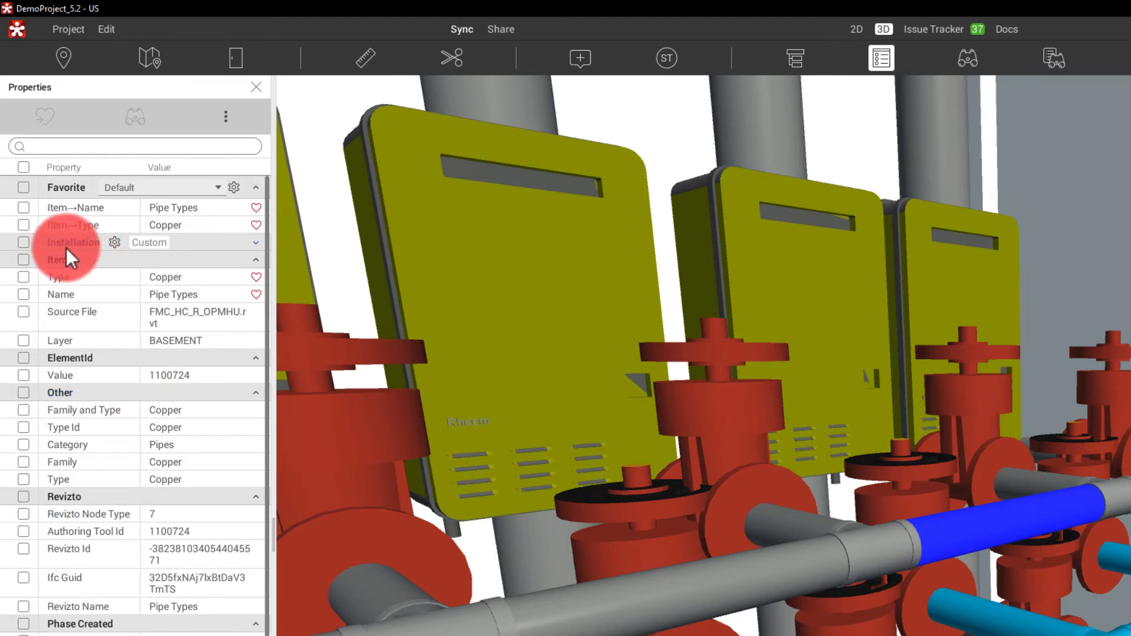
left_click(253, 242)
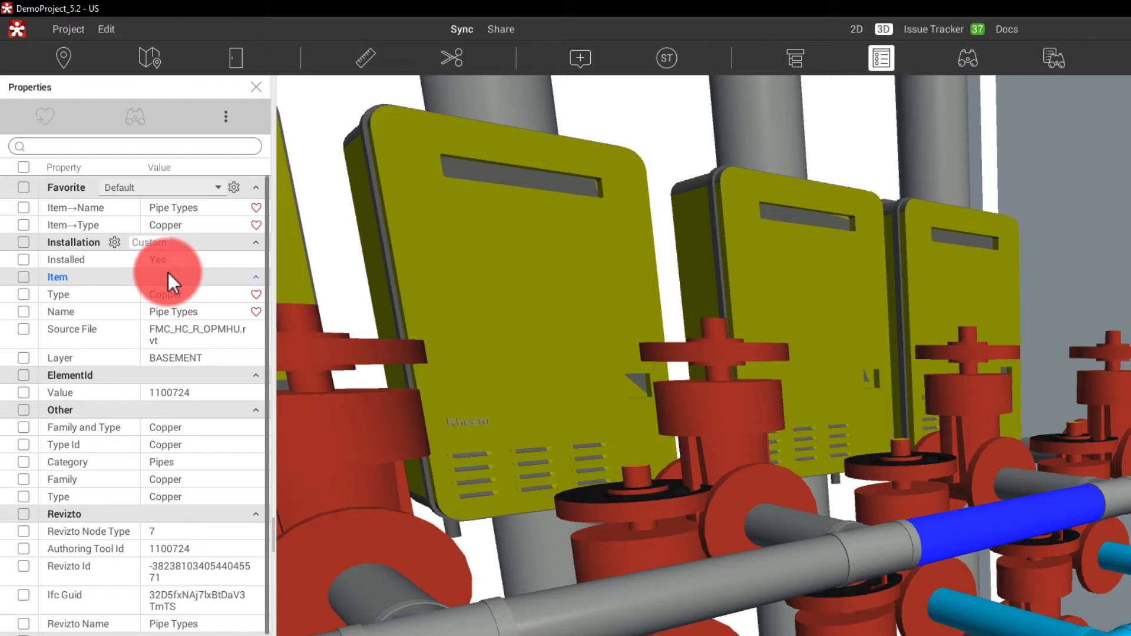
Switch the pipe's favorite properties preset to Plumbing
left_click(128, 188)
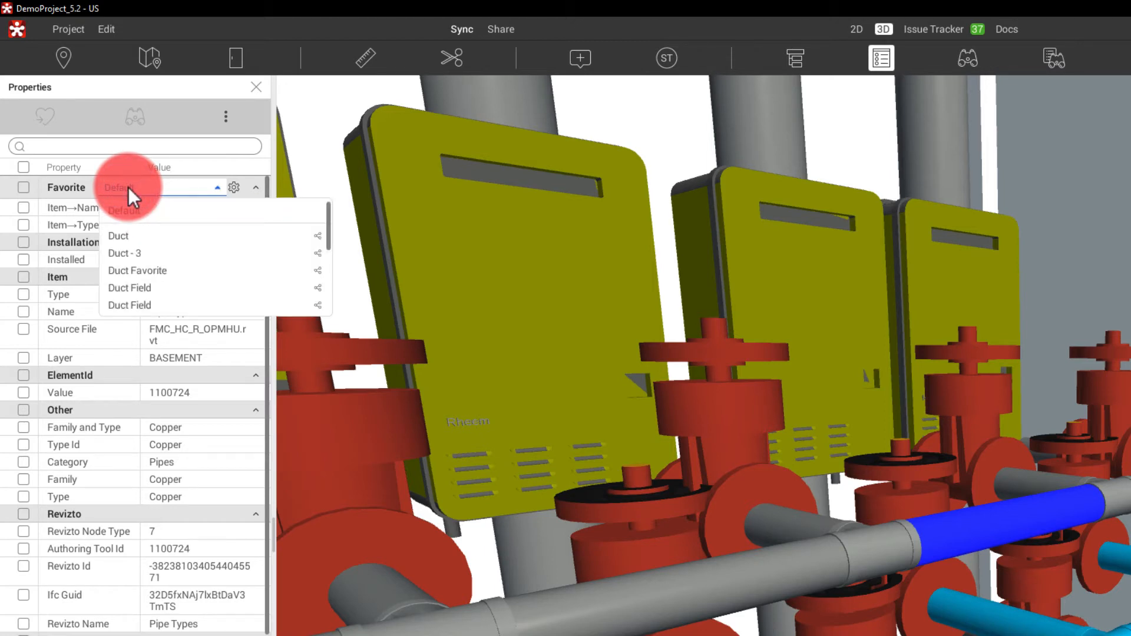
scroll(146, 227, "down", 3)
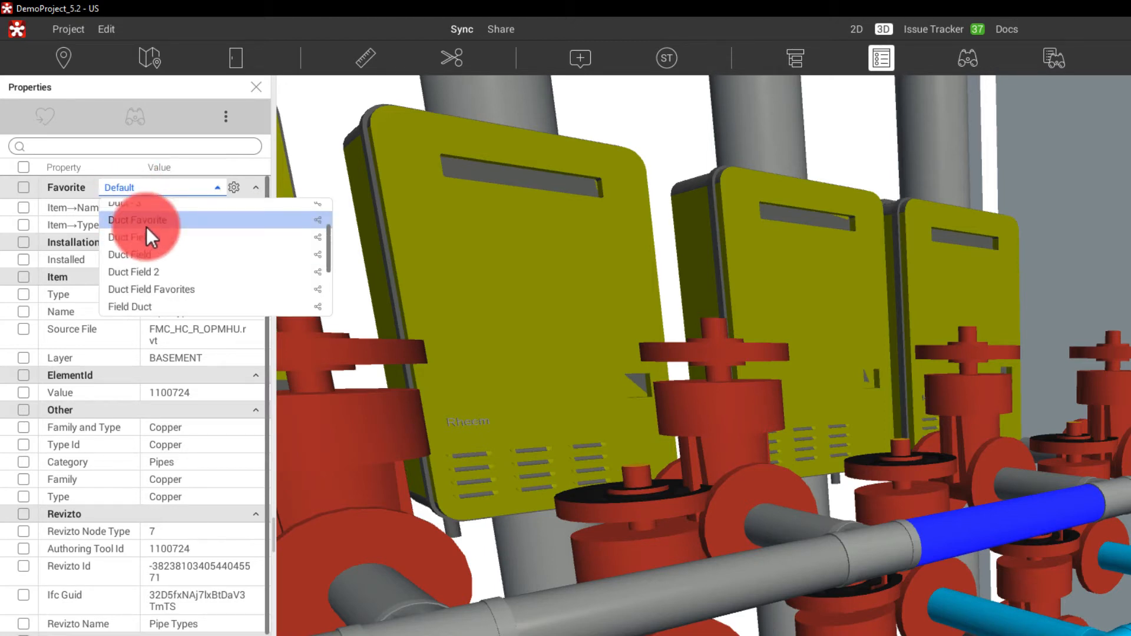
scroll(146, 282, "down", 3)
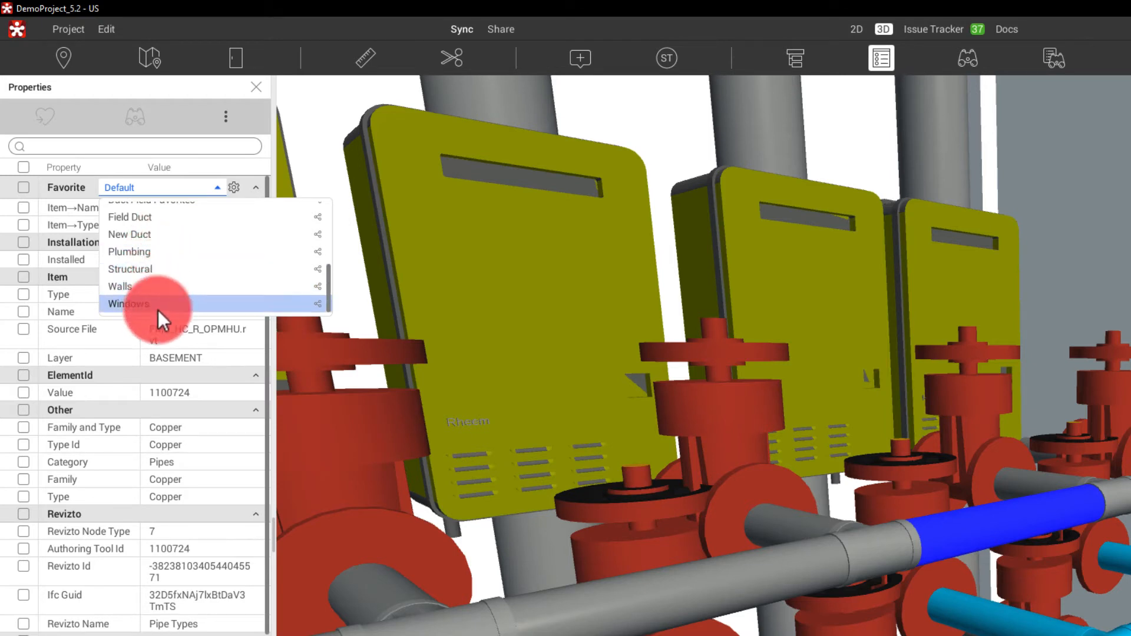
left_click(149, 252)
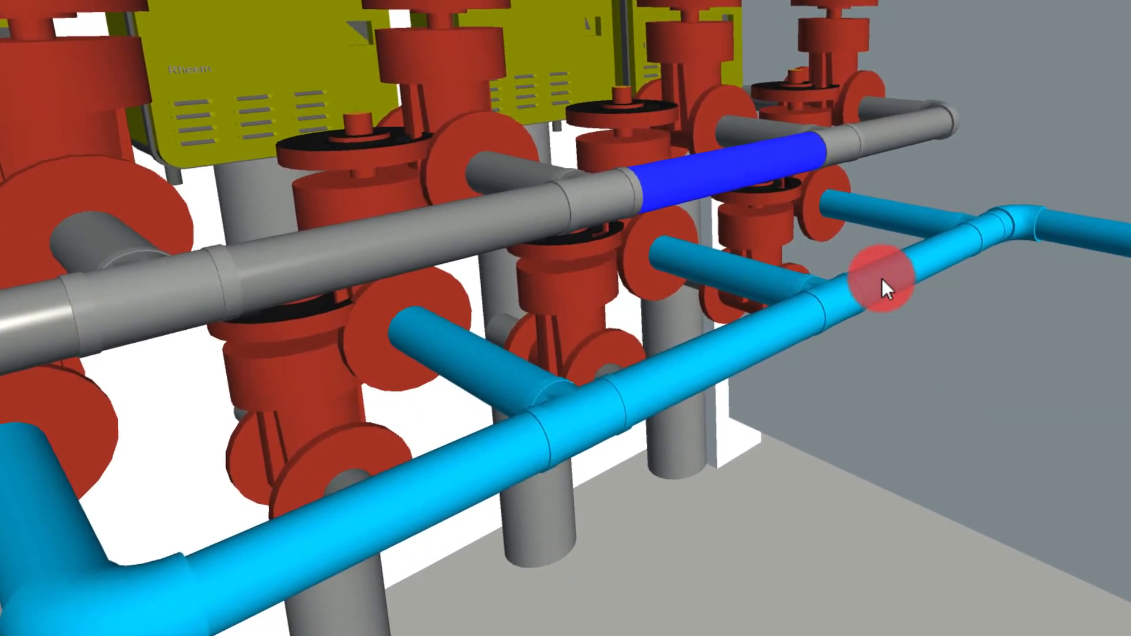
Inspect the Plumbing preset's object tooltips in the 3D model and look through the preset's management options
mouse_move(467, 292)
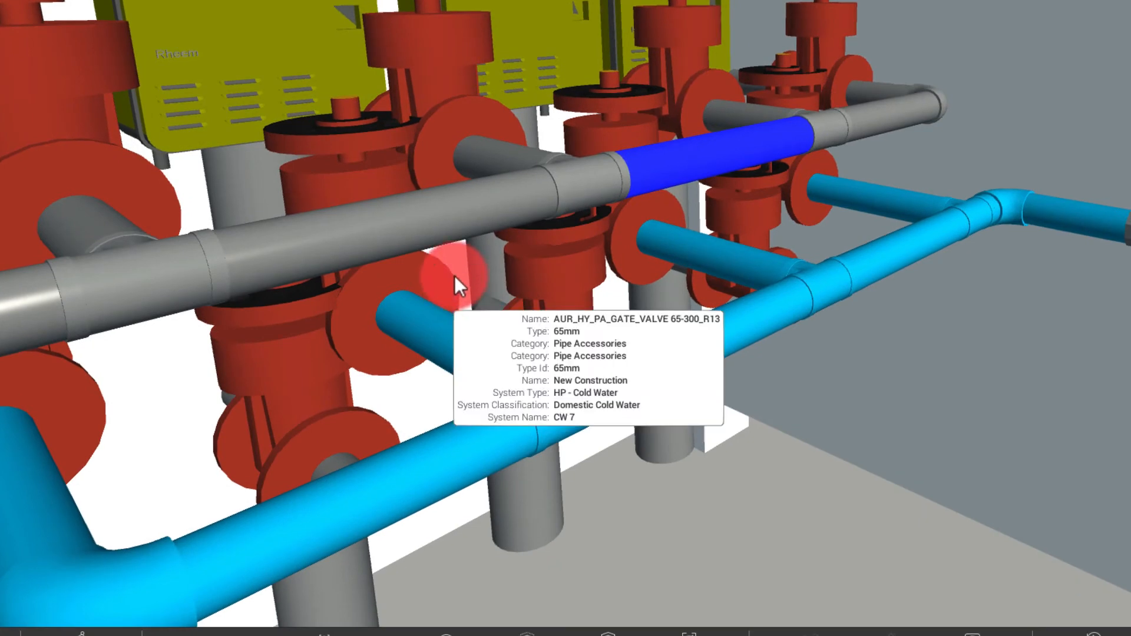
mouse_move(459, 222)
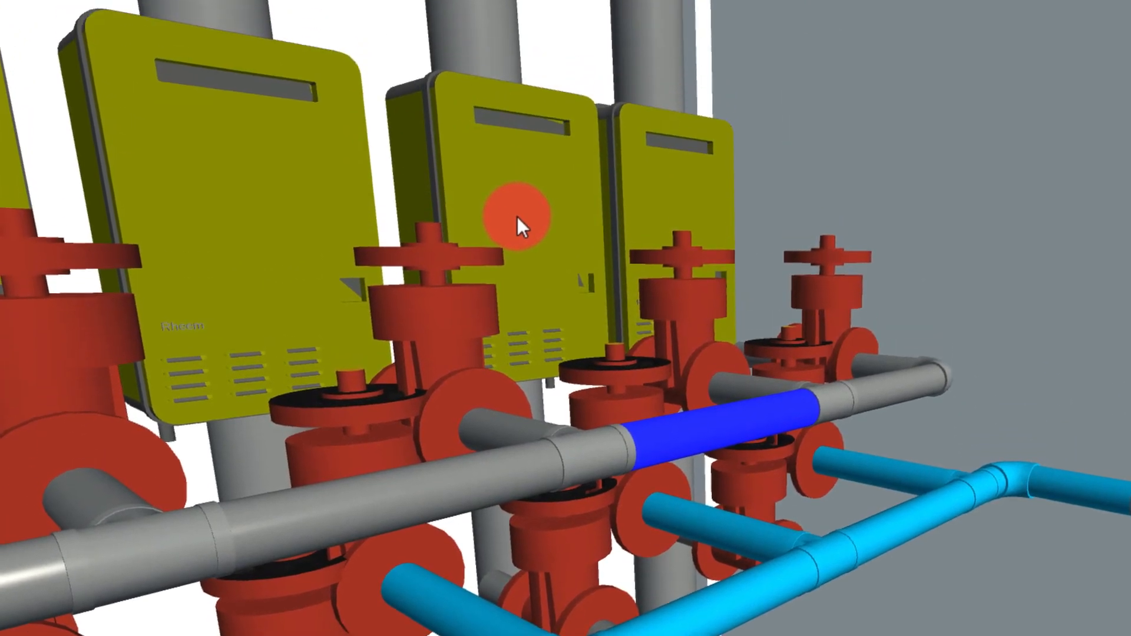
mouse_move(517, 232)
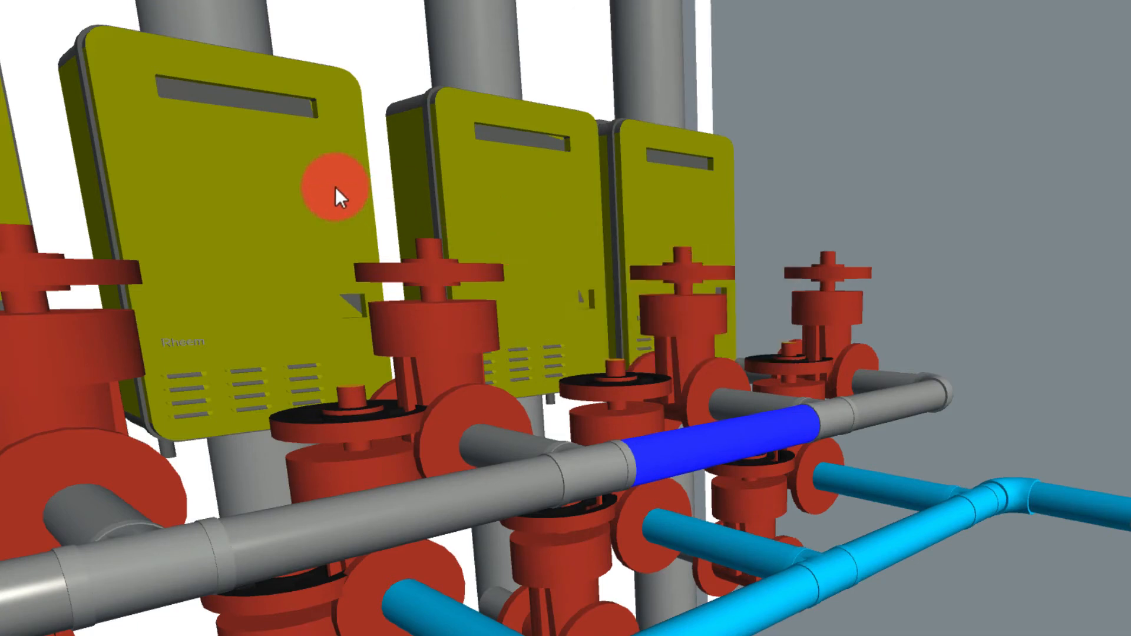
mouse_move(431, 337)
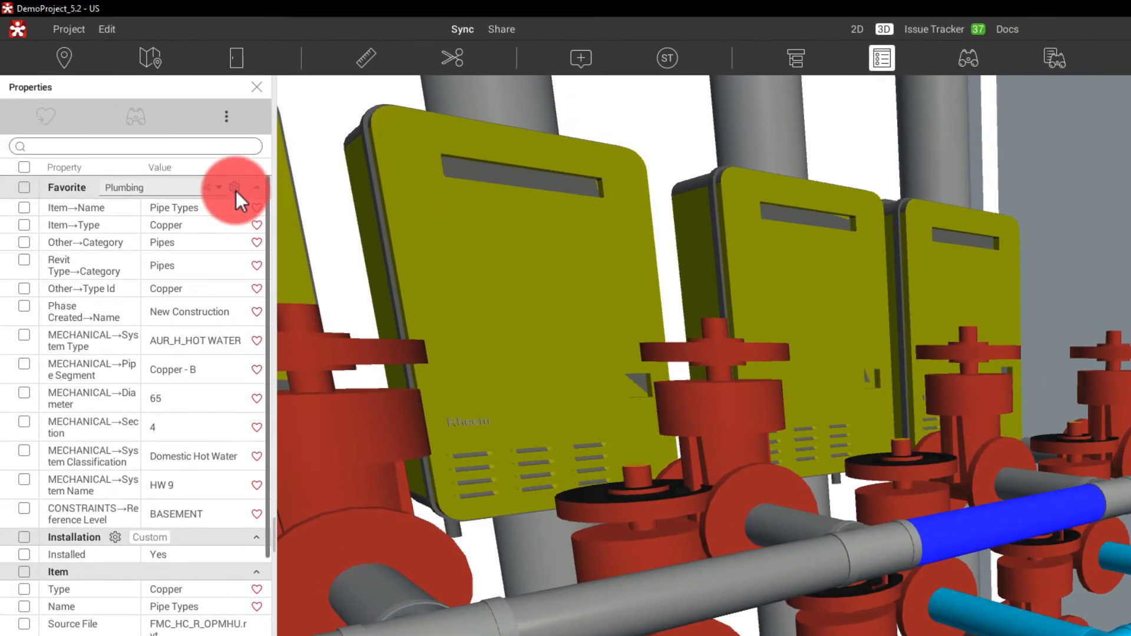
left_click(236, 190)
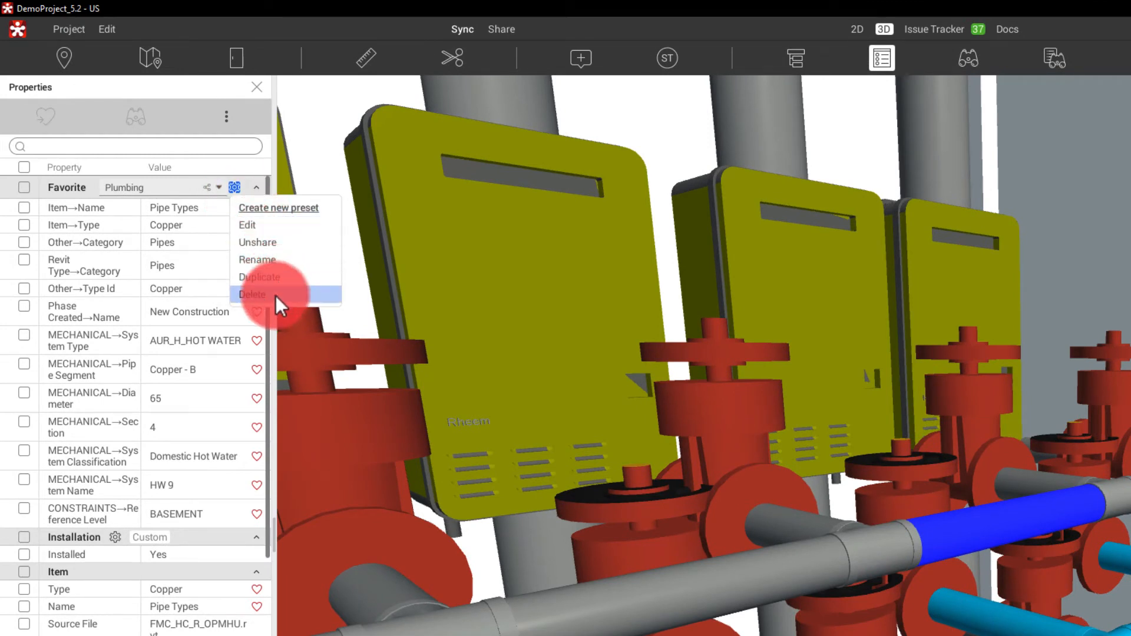
left_click(169, 181)
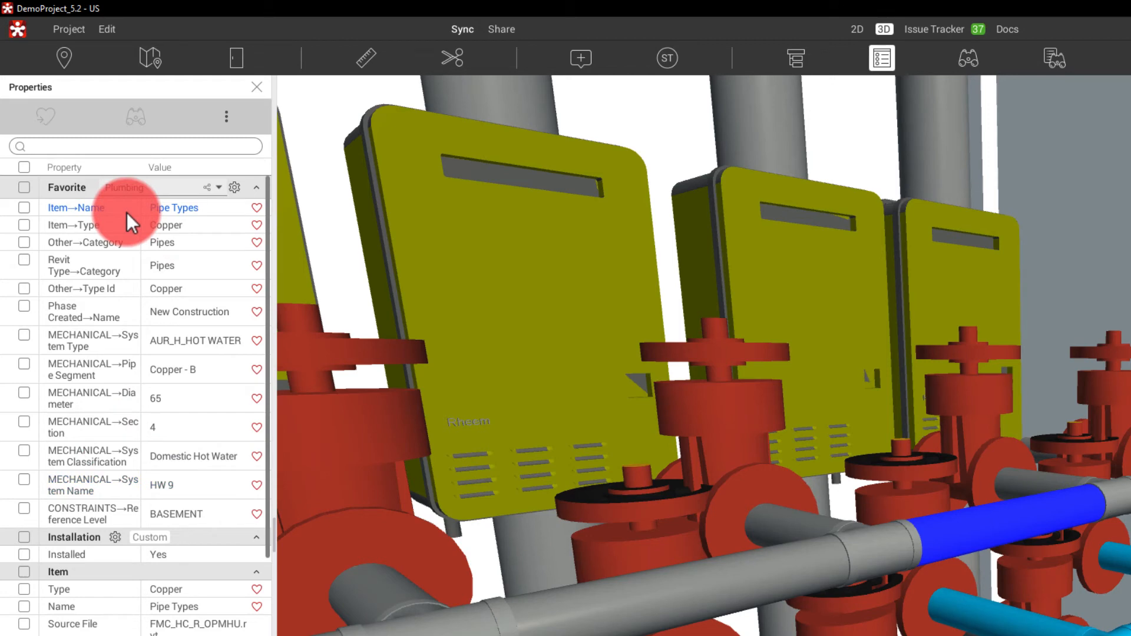
Add the pipe's Schedule/Type property from the MECHANICAL category to the Plumbing favorites
scroll(139, 519, "down", 9)
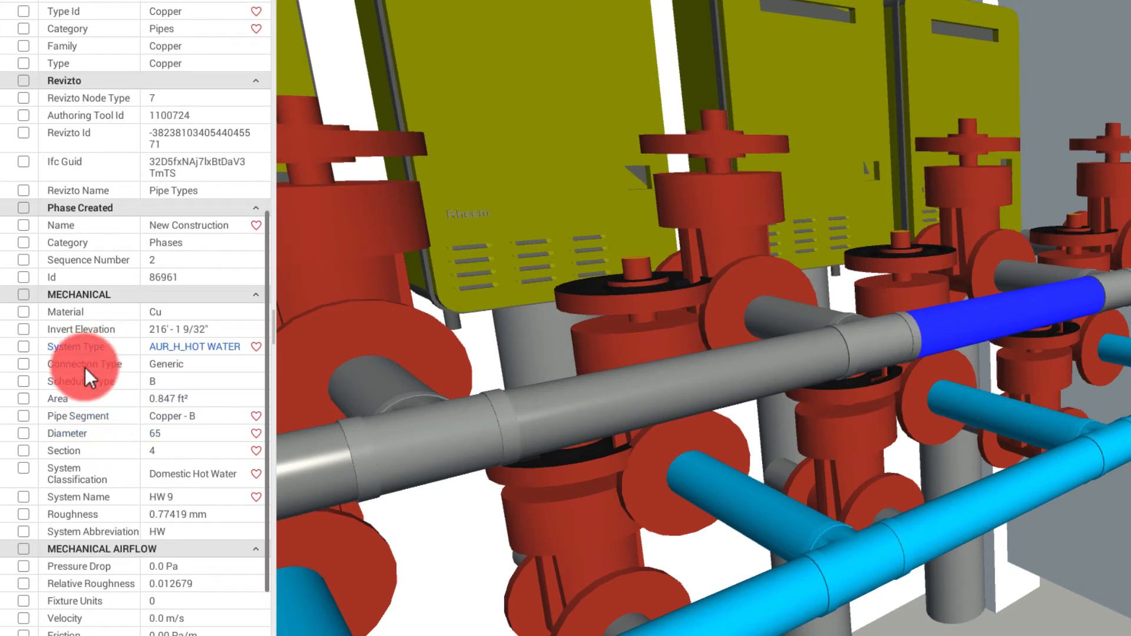
left_click(26, 383)
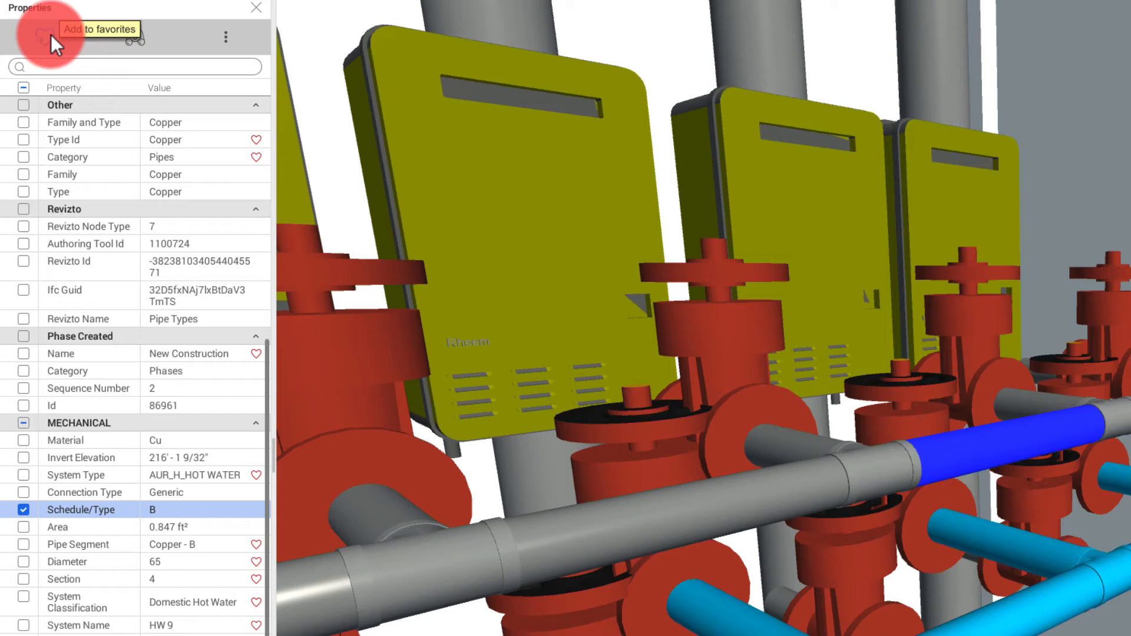
left_click(50, 35)
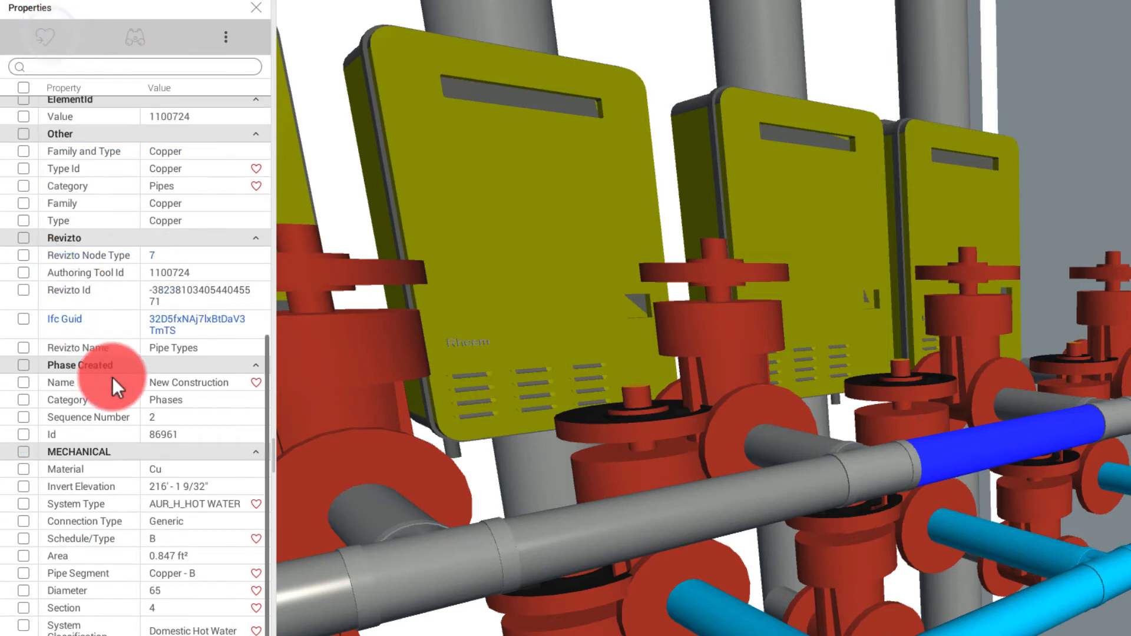
Collapse every expanded property category below the favorites, from Installation through Revit Type
scroll(118, 378, "up", 9)
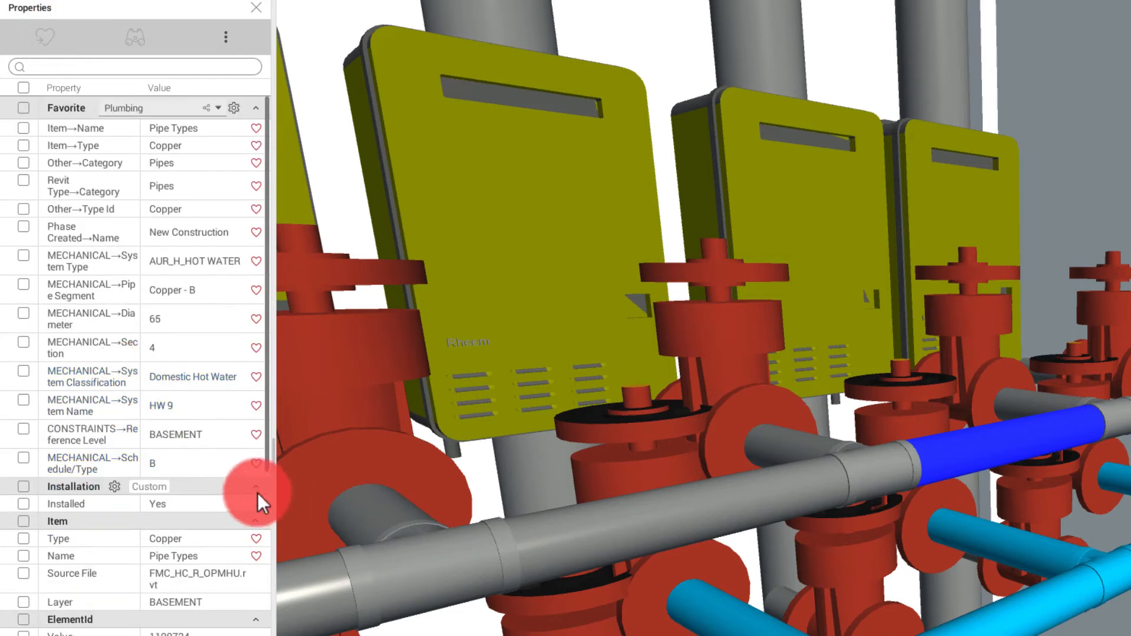
left_click(257, 491)
left_click(257, 506)
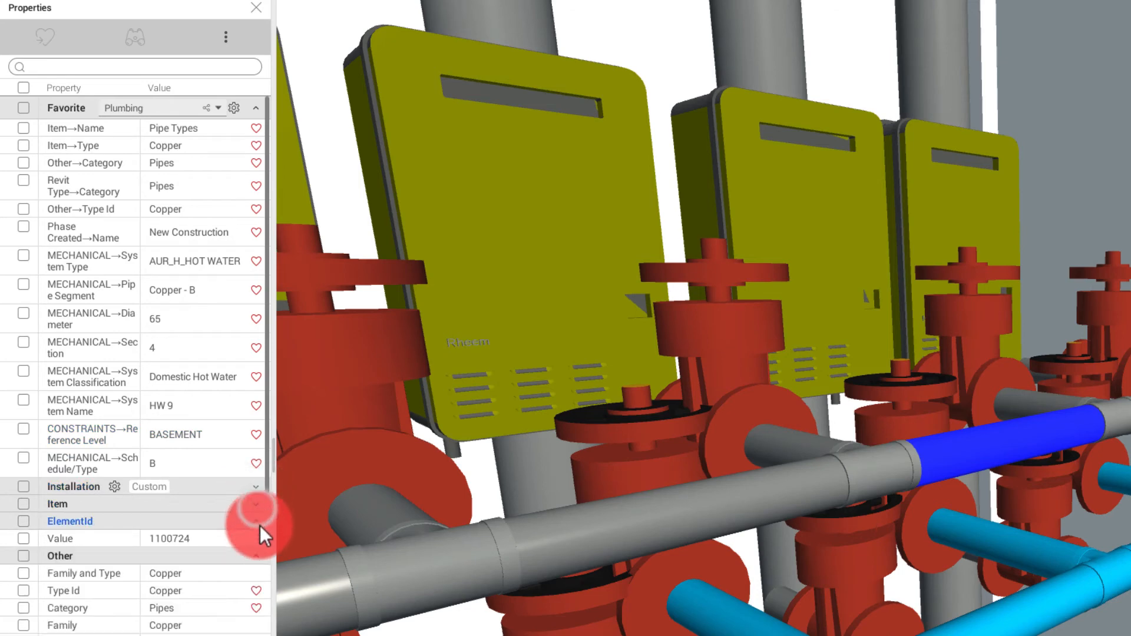
left_click(255, 522)
left_click(255, 538)
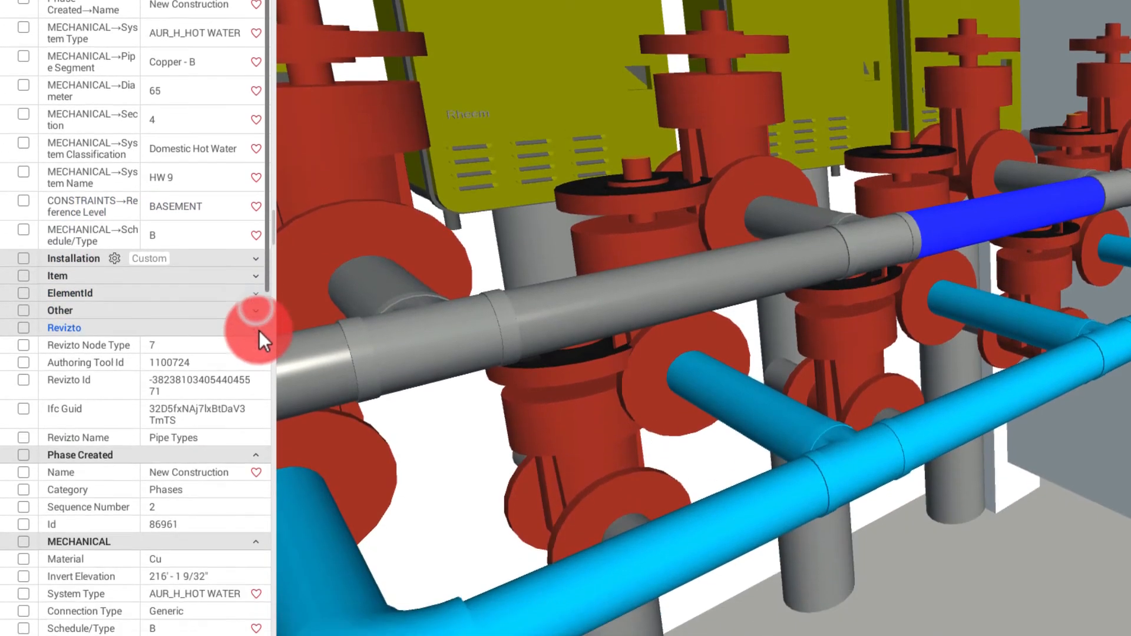
left_click(256, 328)
left_click(256, 346)
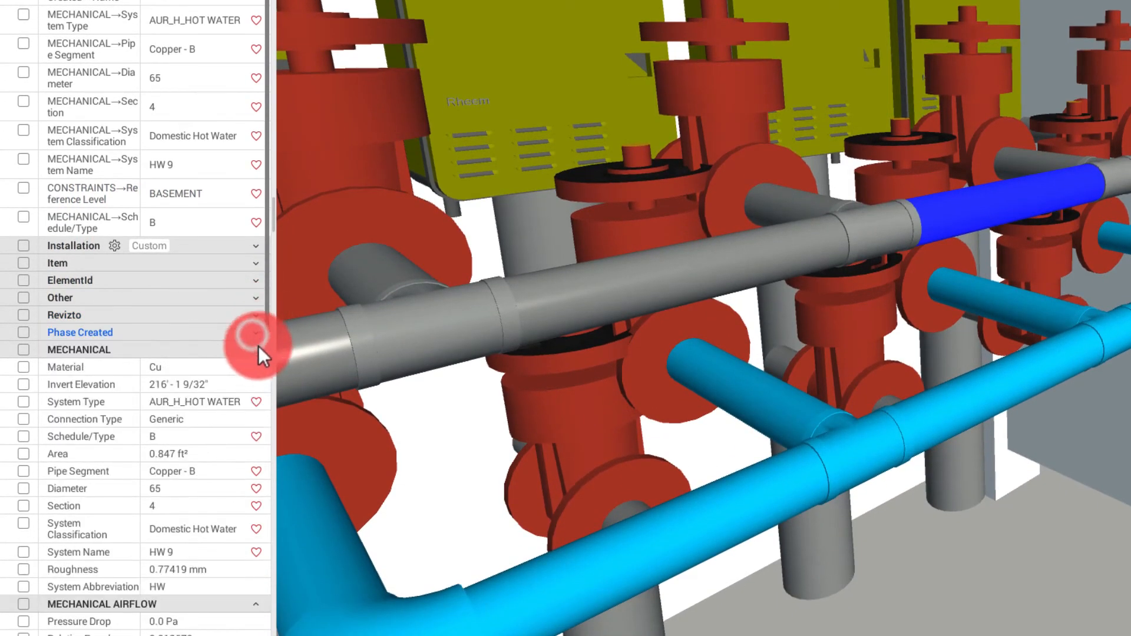
left_click(258, 350)
left_click(258, 367)
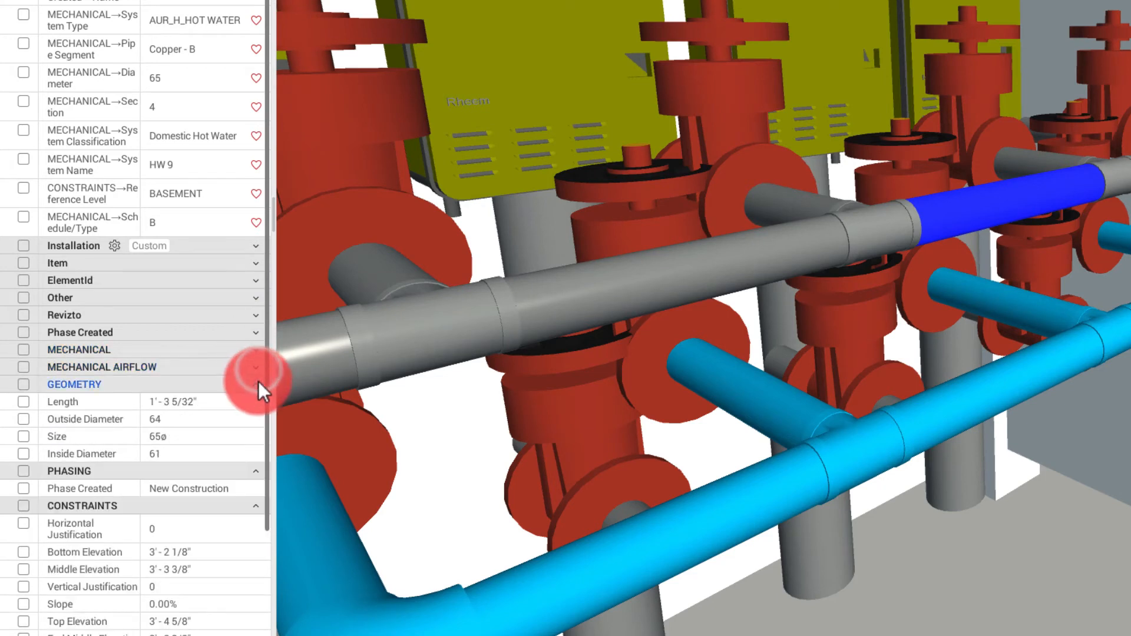
left_click(259, 384)
left_click(257, 401)
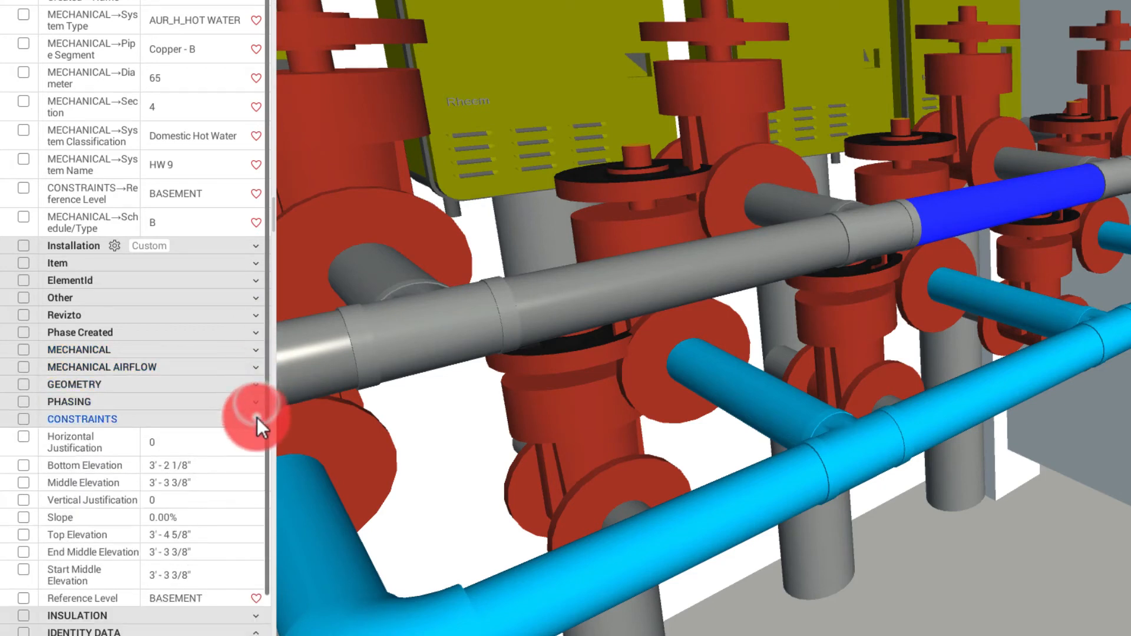
left_click(257, 419)
left_click(253, 453)
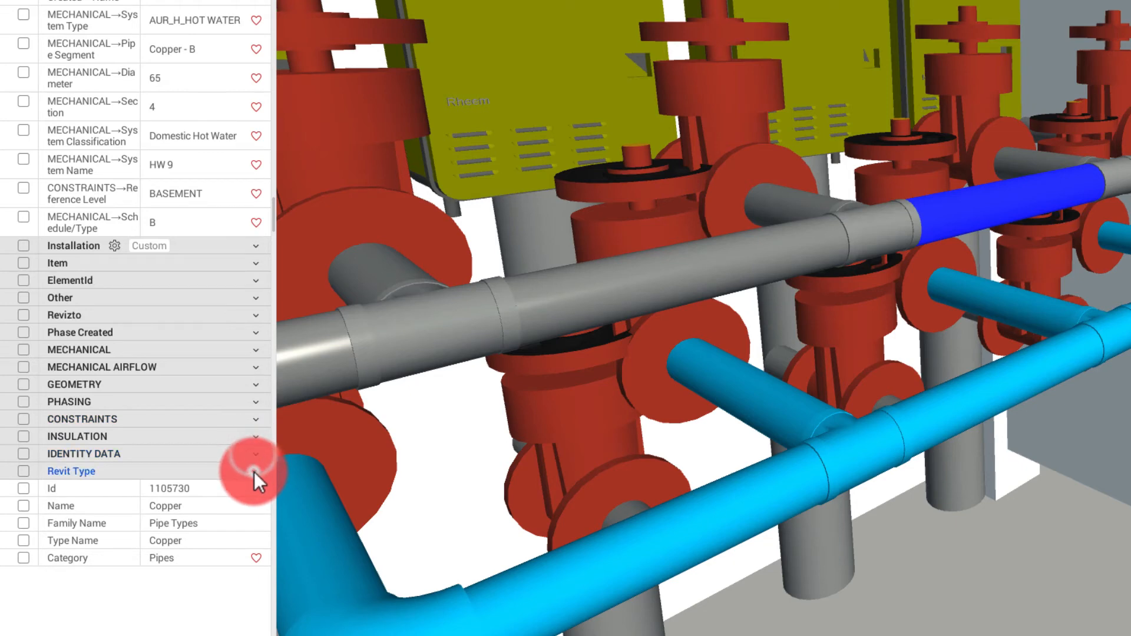
left_click(254, 471)
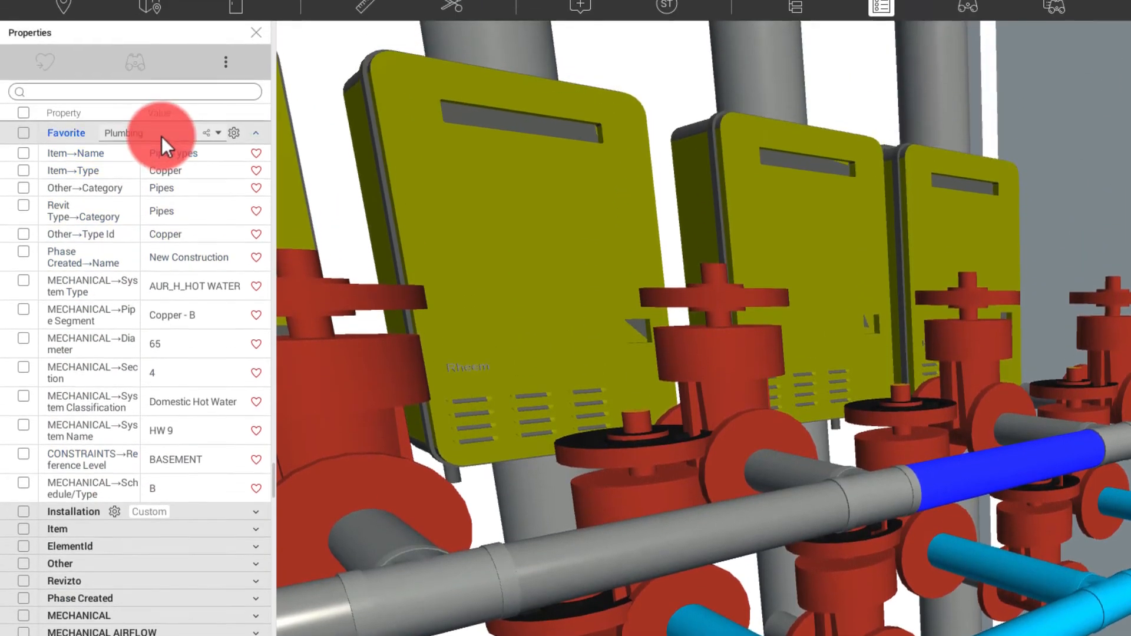
Select the large orange rectangular duct in the 3D model and switch the favorites preset to Field Duct
left_click(162, 189)
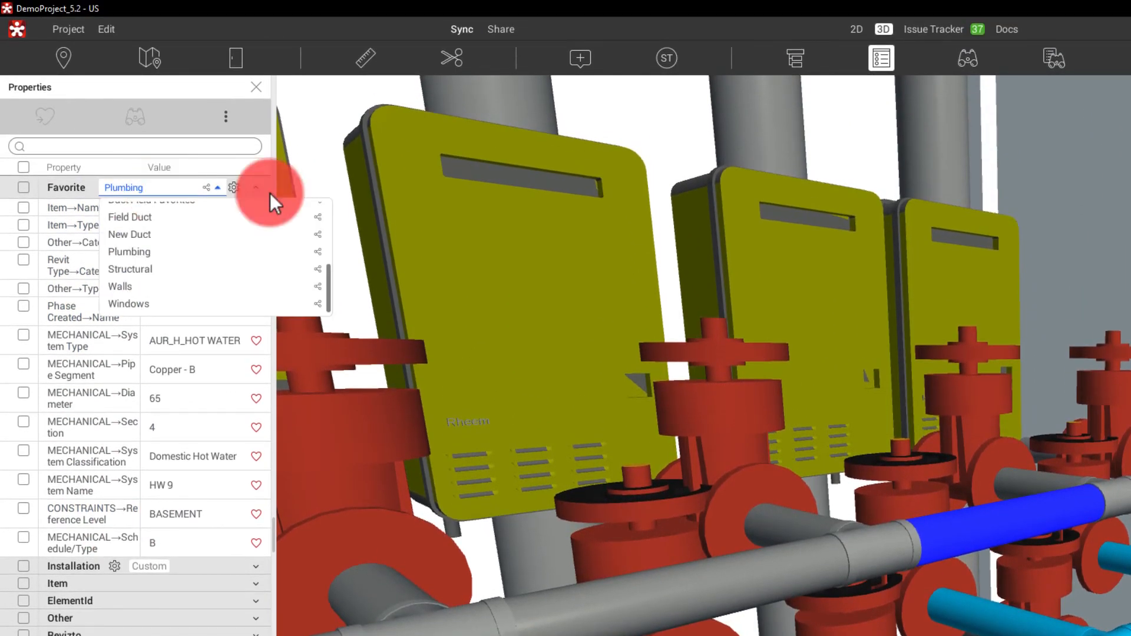
left_click(1097, 156)
left_click_drag(834, 318, 617, 188)
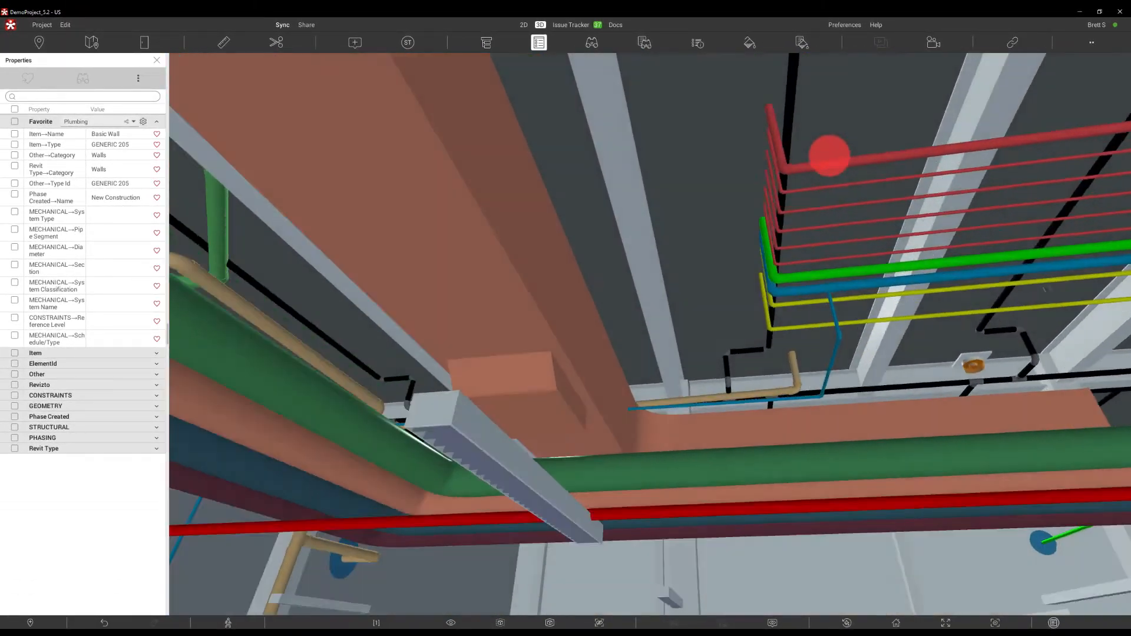
left_click(617, 188)
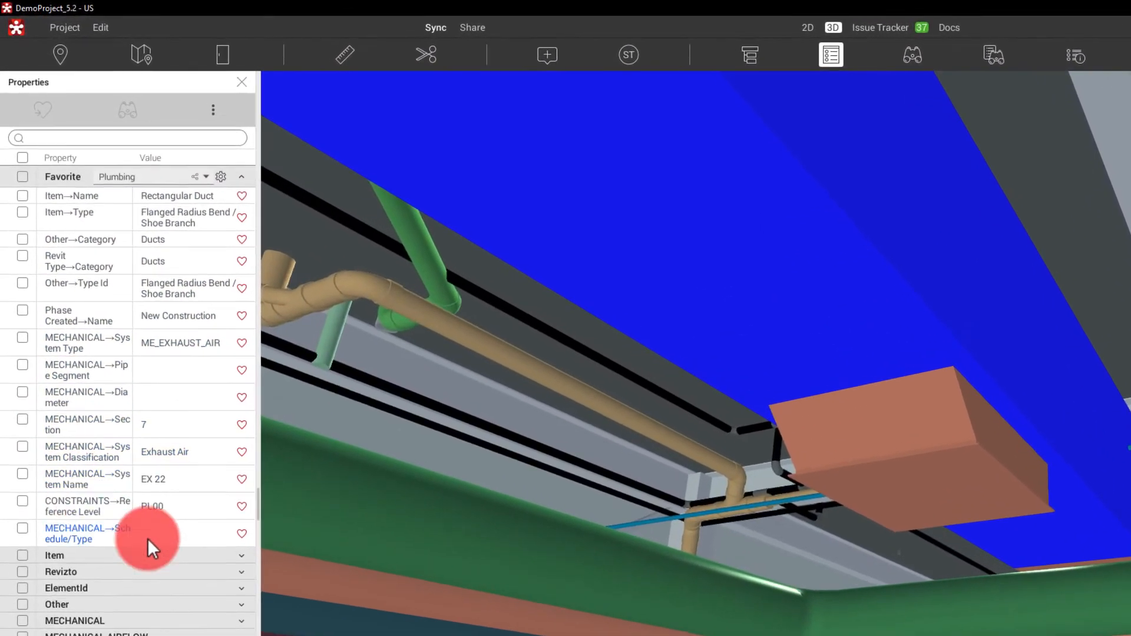
left_click(137, 178)
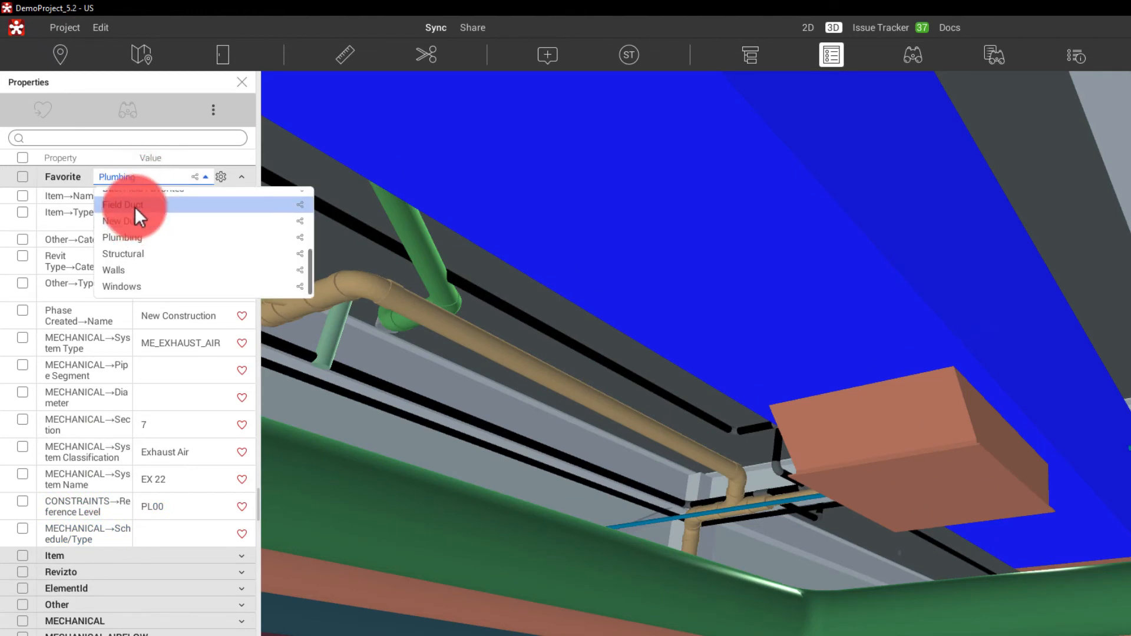
left_click(134, 205)
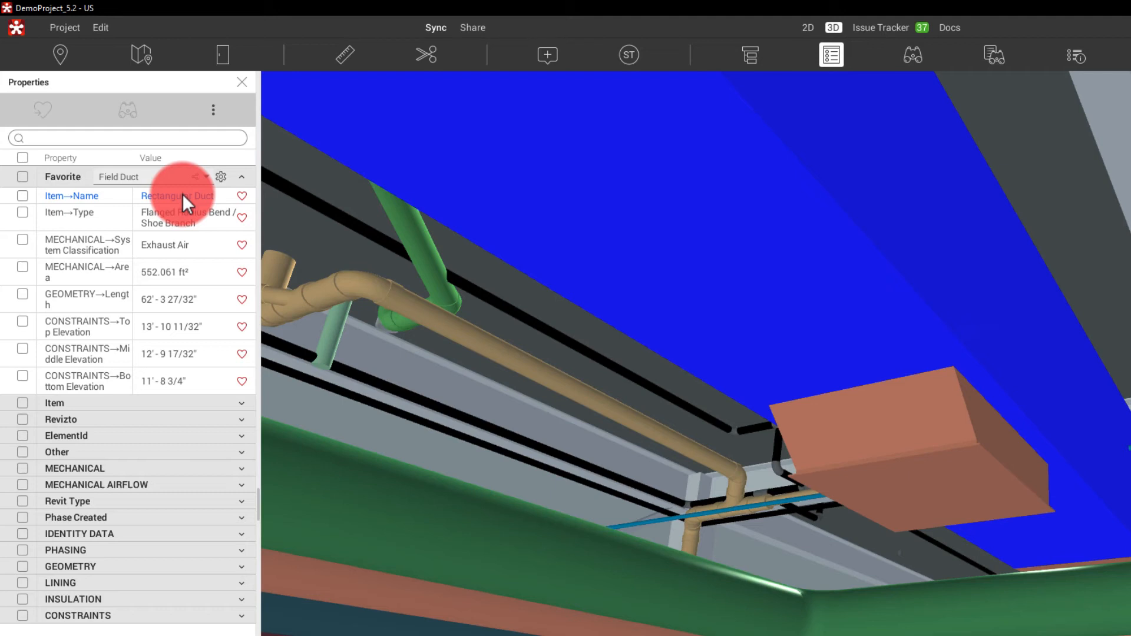
Switch the duct's favorites preset to Default and expand its MECHANICAL property category
left_click(195, 177)
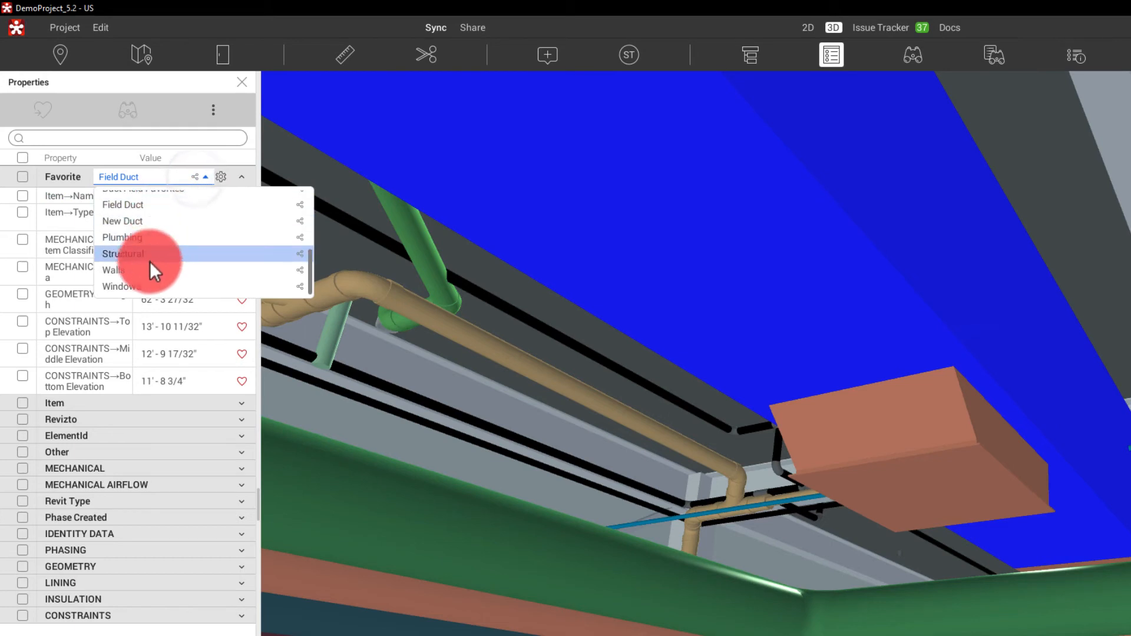
scroll(153, 236, "up", 2)
left_click(152, 201)
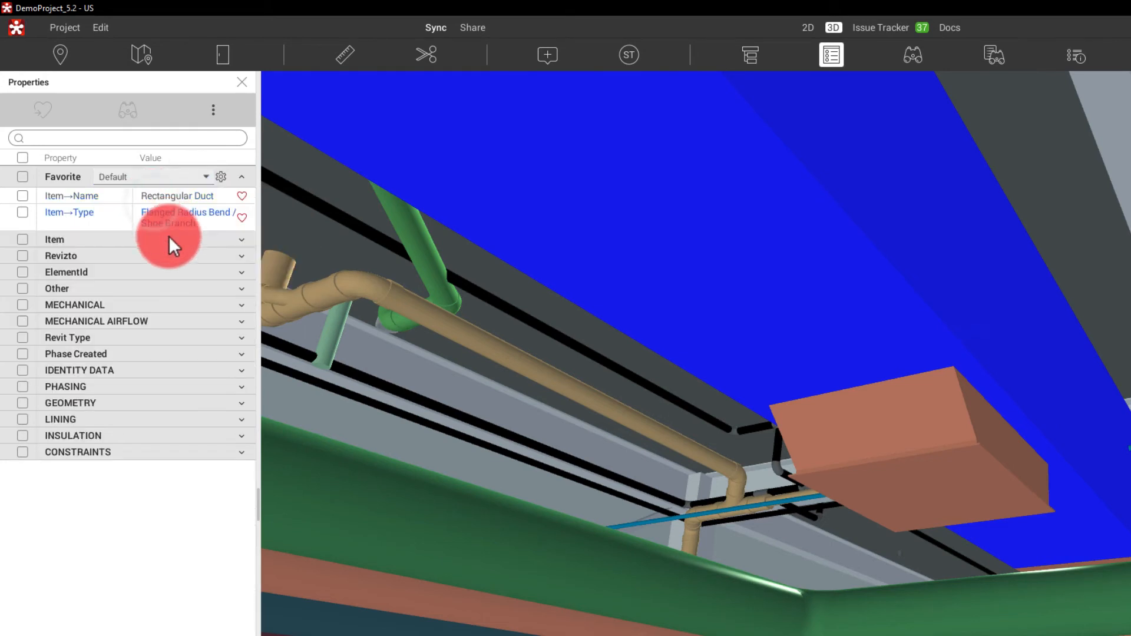
left_click(170, 305)
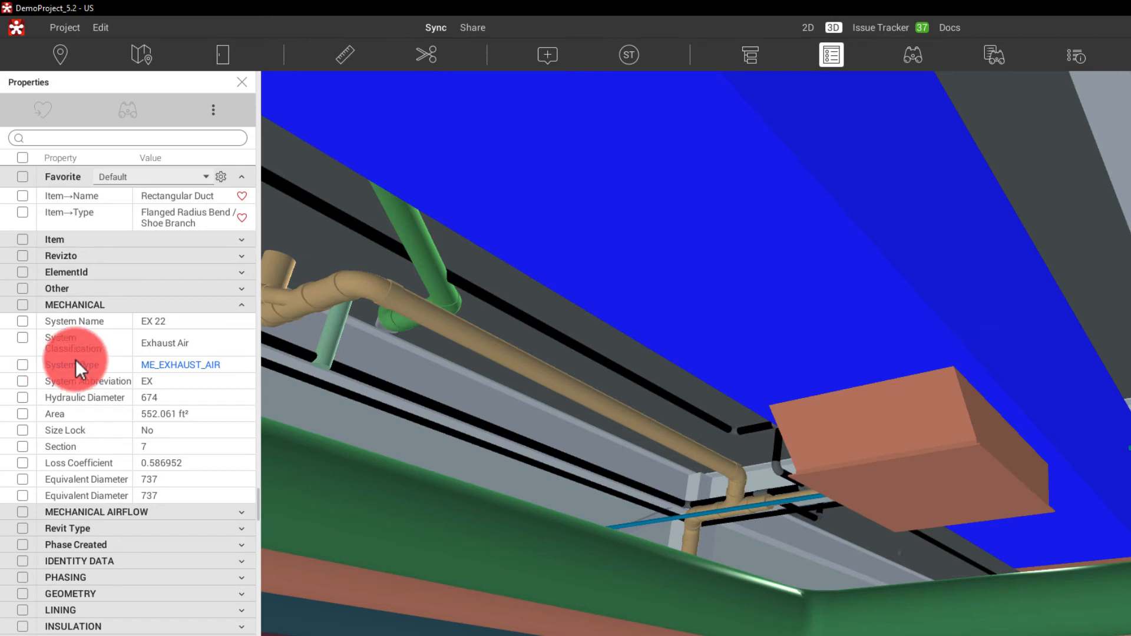
Select all objects sharing the duct's System Classification value, Exhaust Air, using Find the same properties, and inspect them in the model
left_click(22, 339)
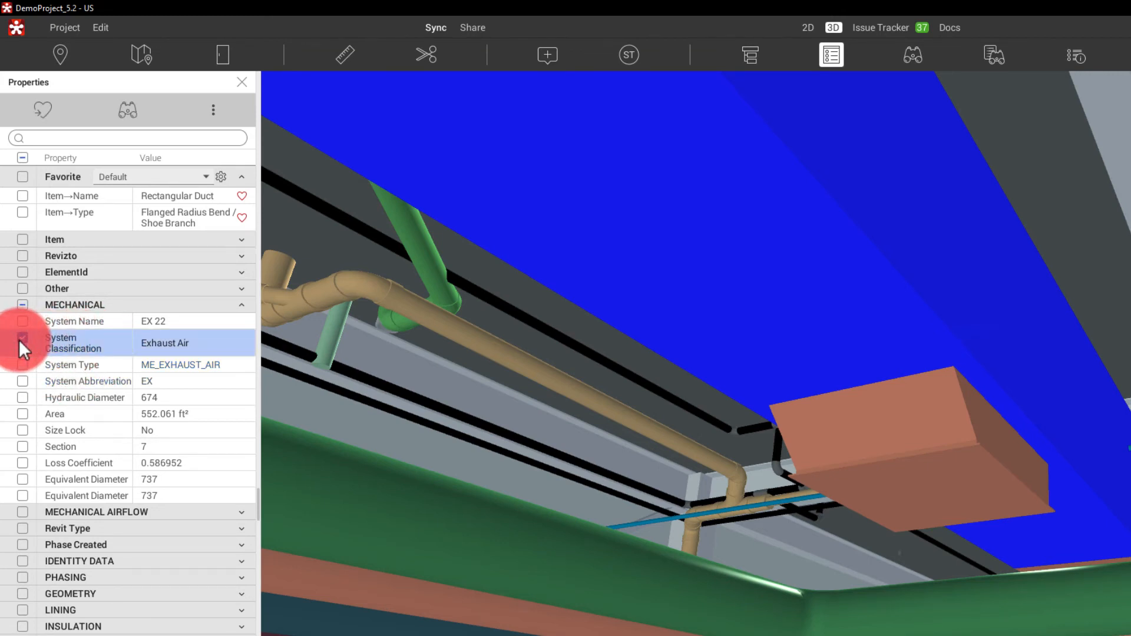
left_click(125, 111)
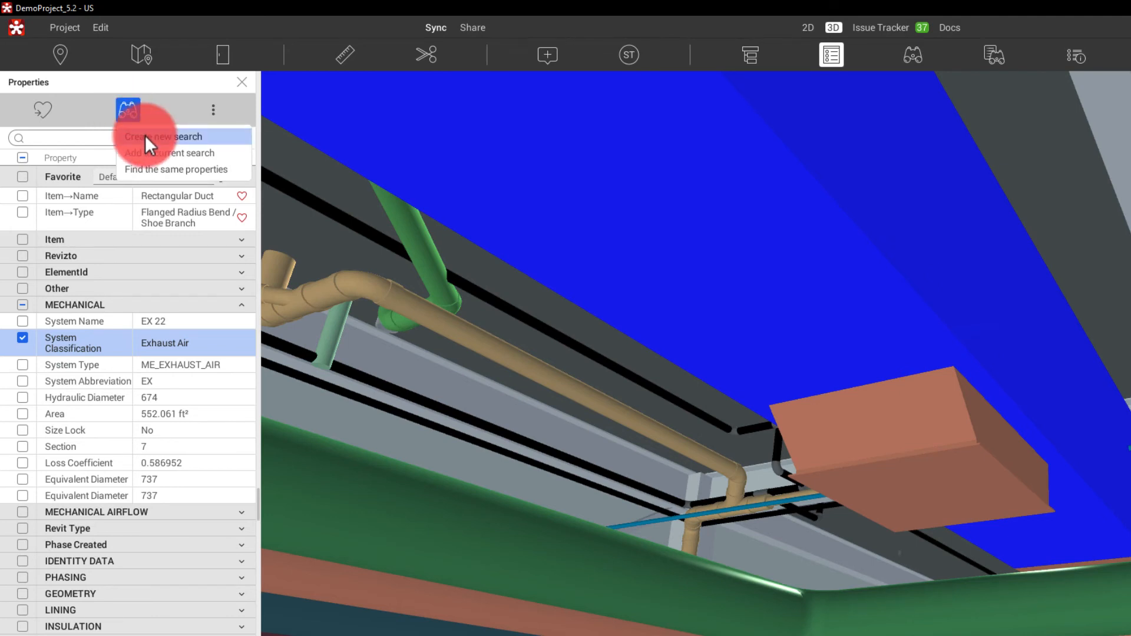
left_click(172, 169)
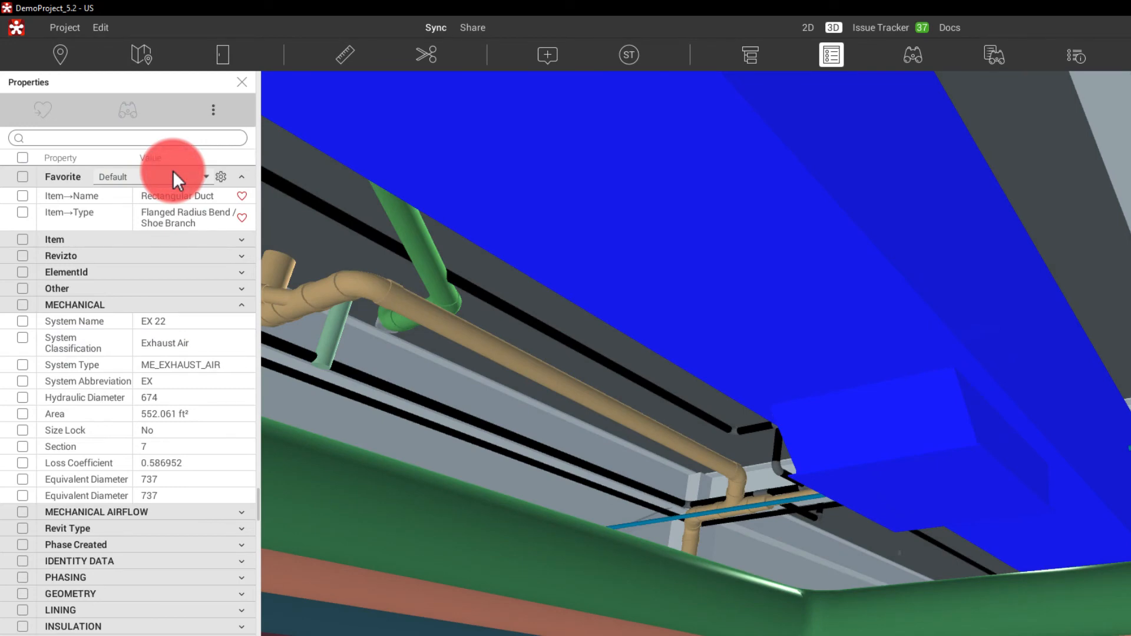
left_click_drag(404, 379, 573, 477)
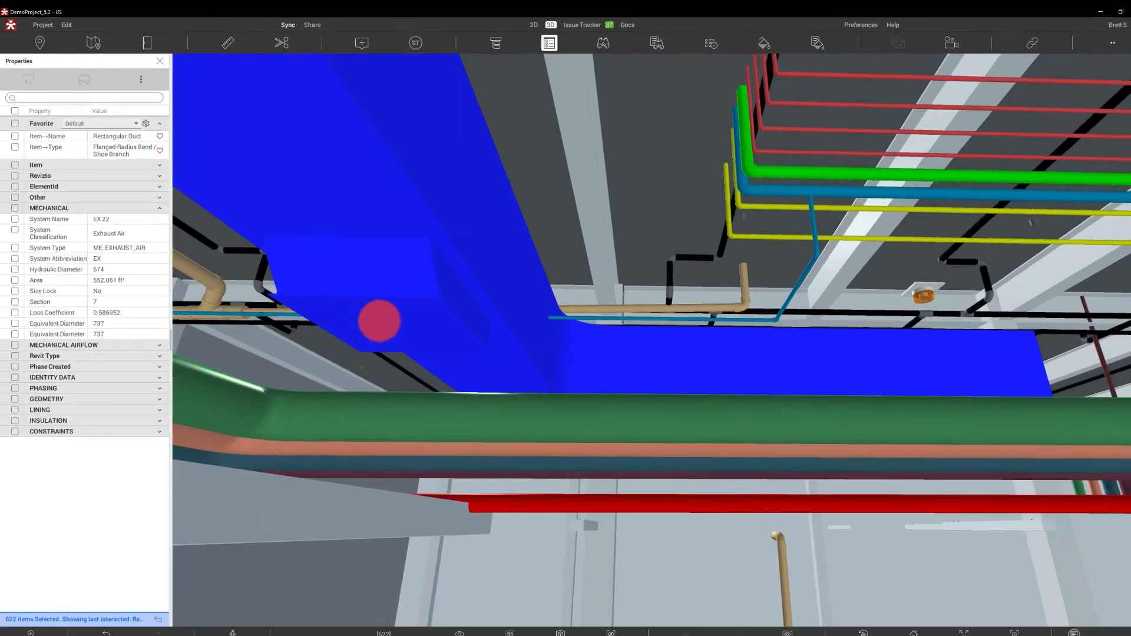
left_click_drag(378, 321, 75, 581)
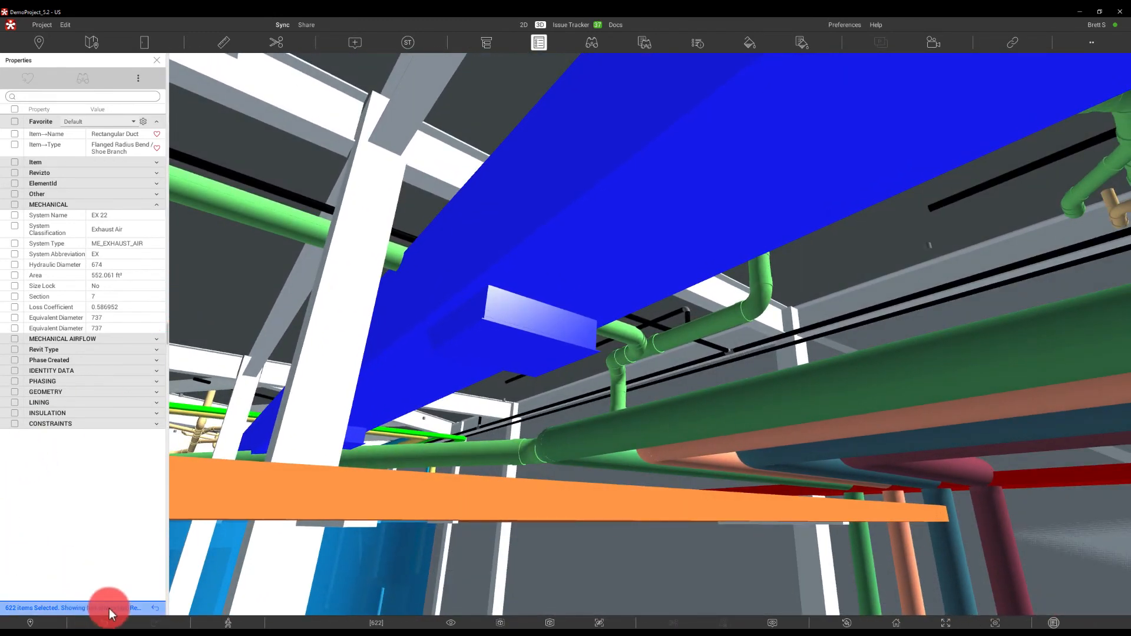
Show the common properties of the selected objects and return to the properties of the last interacted Rectangular Duct
left_click(119, 608)
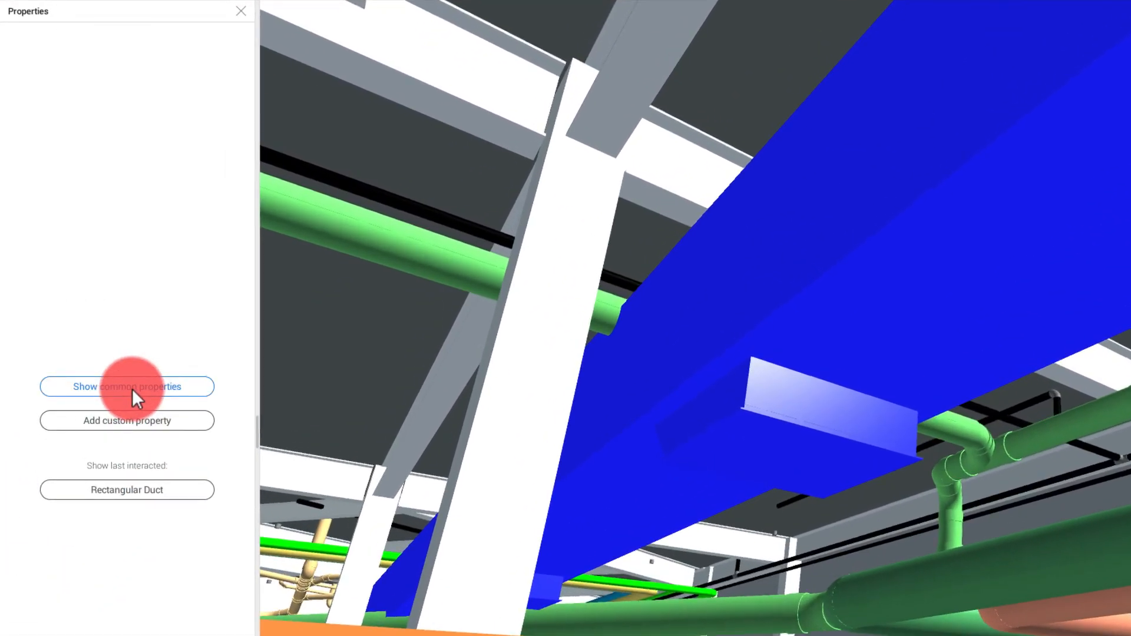
left_click(132, 388)
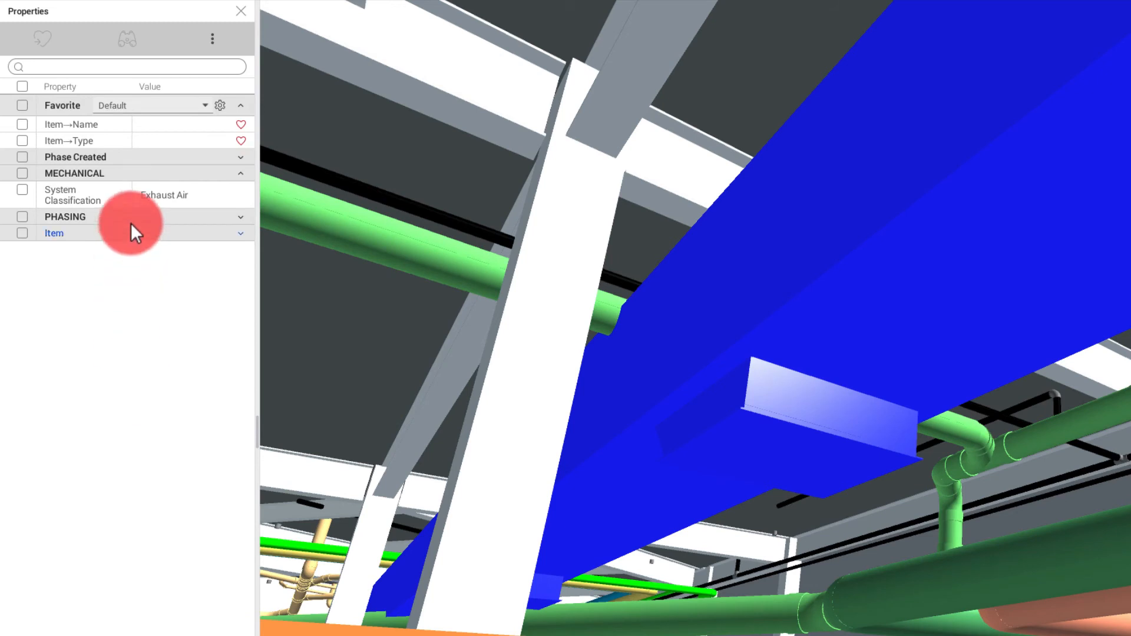
left_click(126, 491)
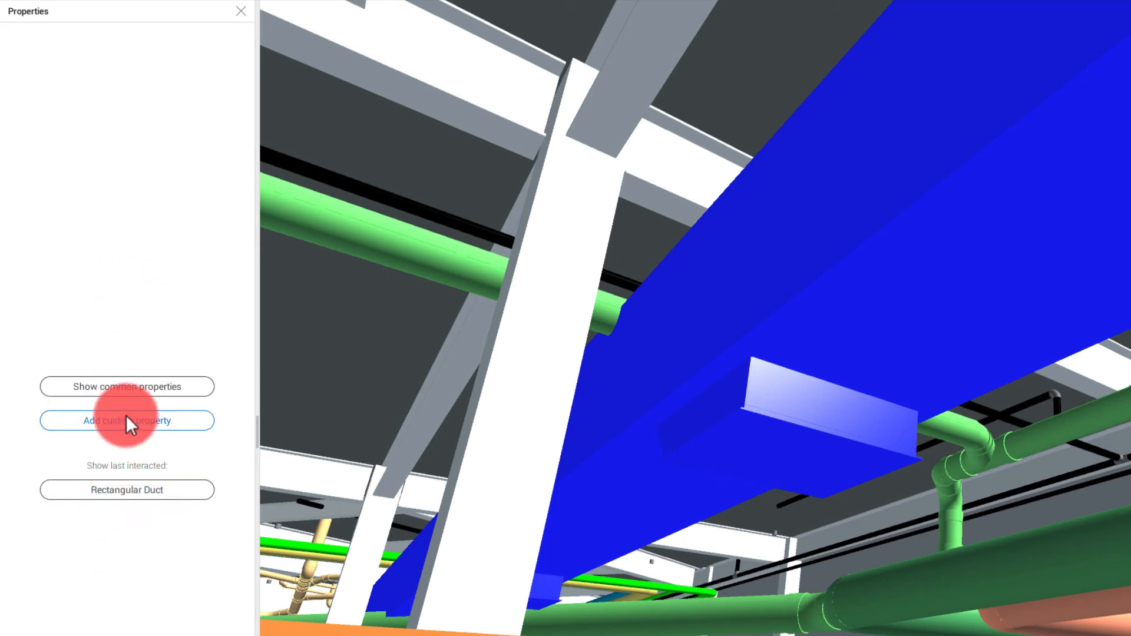
left_click(126, 496)
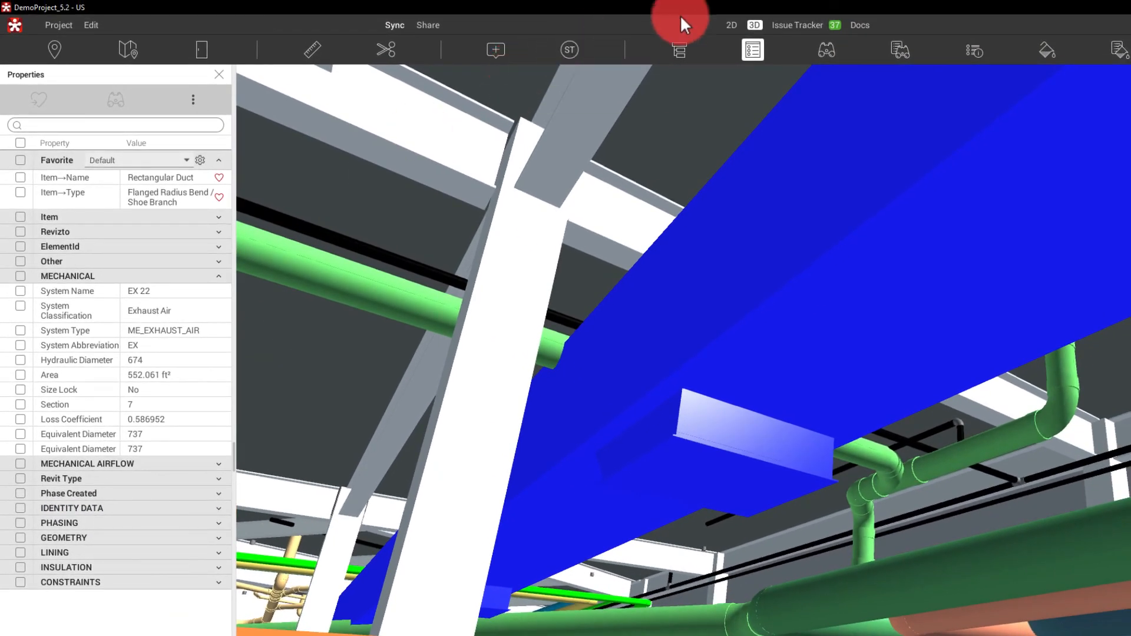
Create a new object search from the duct's MECHANICAL System Classification property with the value Exhaust Air
left_click(828, 50)
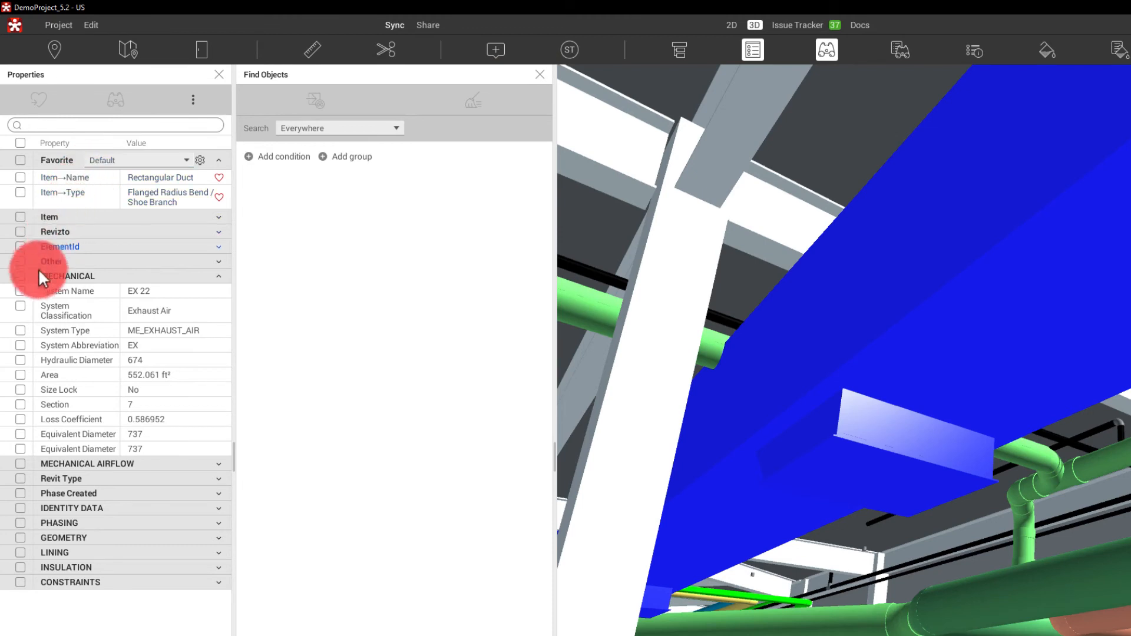
left_click(20, 307)
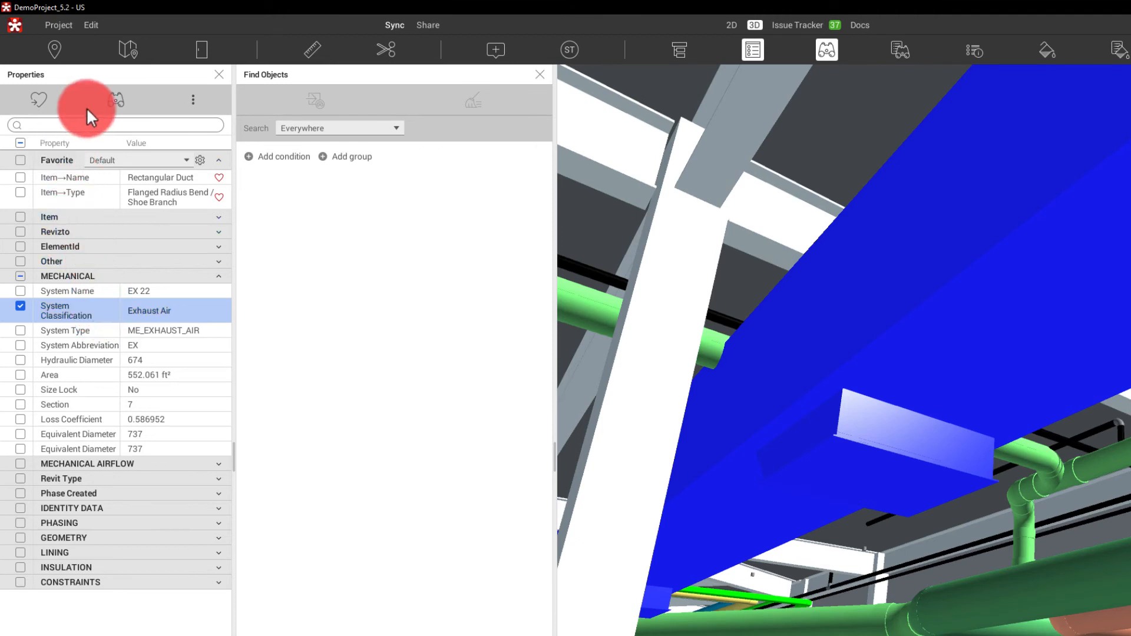
left_click(108, 100)
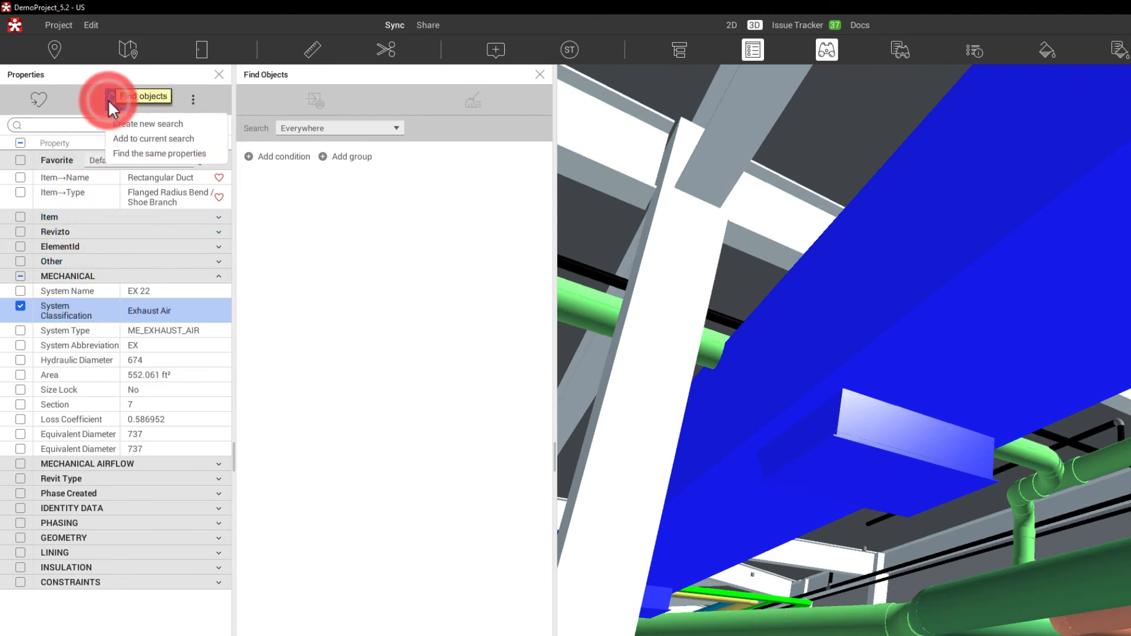
left_click(142, 123)
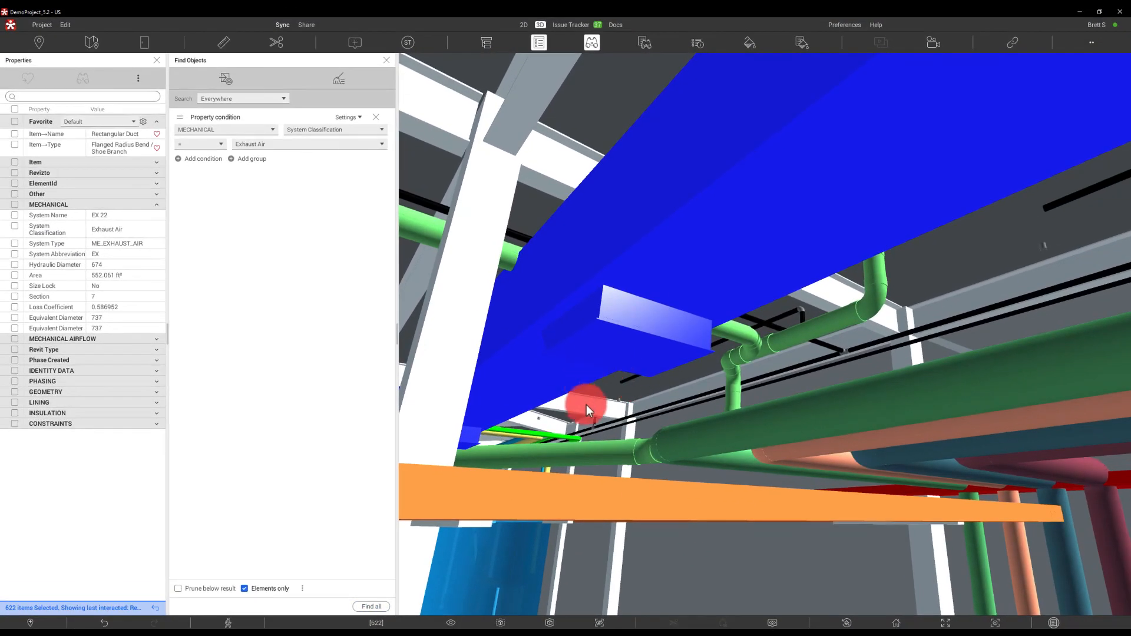
mouse_move(586, 404)
left_mouse_down()
mouse_move(611, 404)
mouse_move(561, 407)
mouse_move(718, 377)
mouse_move(669, 369)
mouse_move(577, 397)
left_mouse_up()
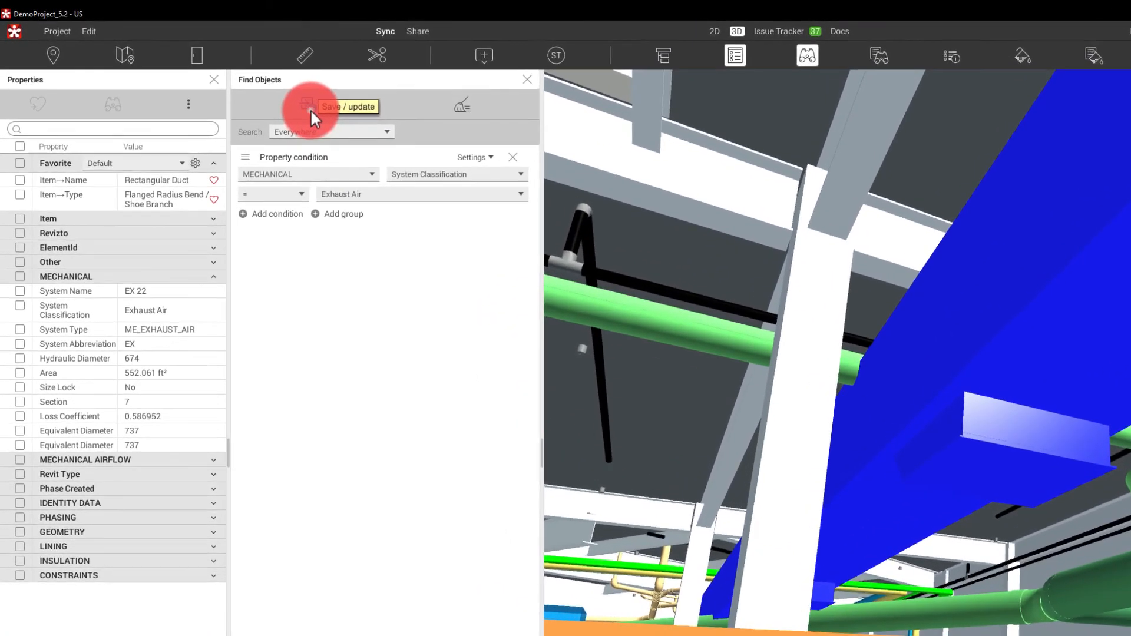
Save the search as a new search set named "Exhaust Air" in the 03 - MEP/Systems/Ducts folder
left_click(227, 82)
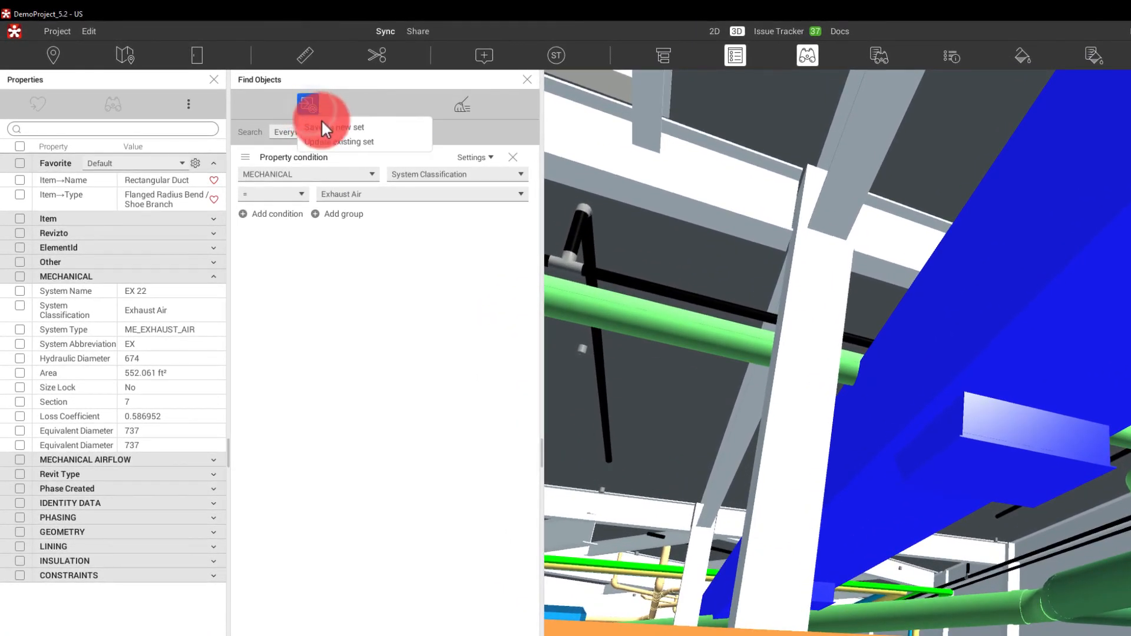
left_click(324, 123)
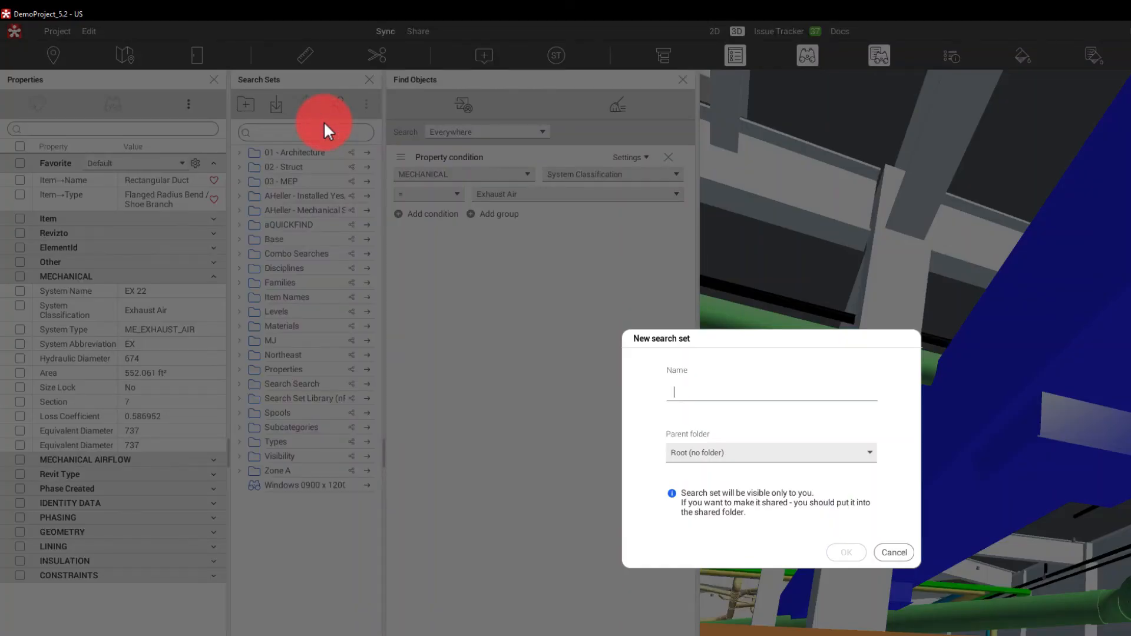
type("Exhaust Air")
left_click(759, 454)
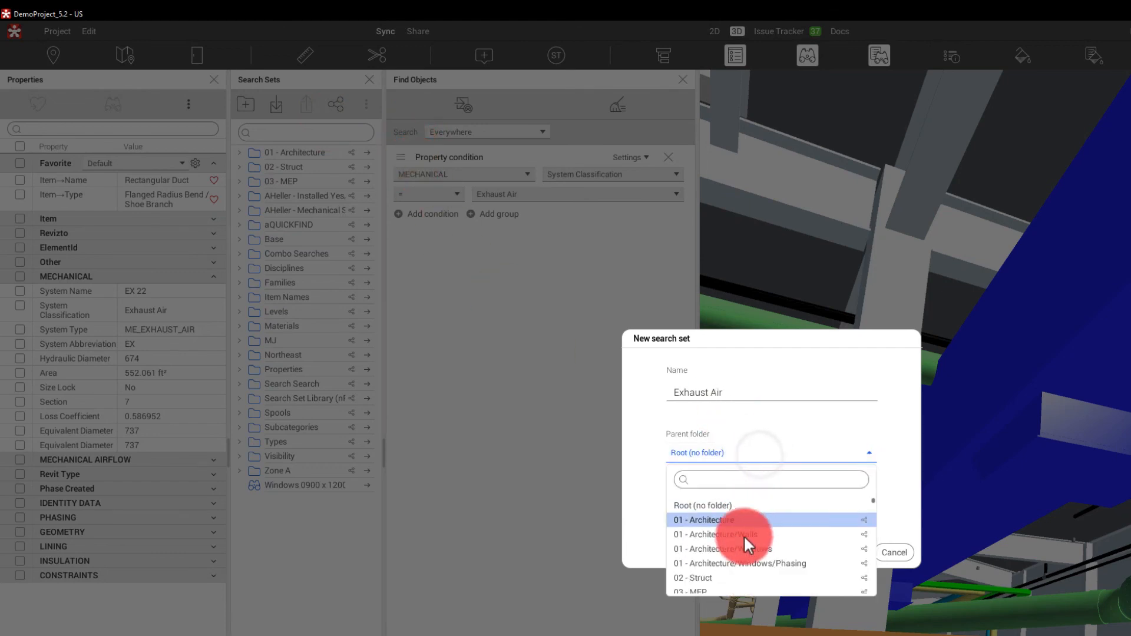
scroll(740, 544, "down", 1)
scroll(720, 575, "down", 3)
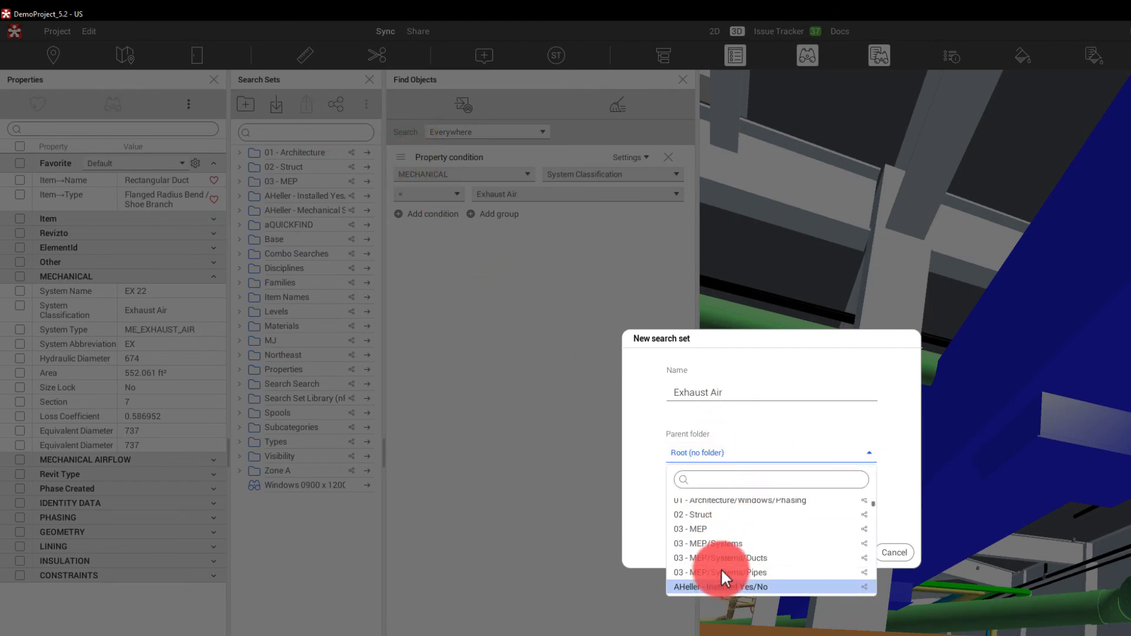
left_click(726, 558)
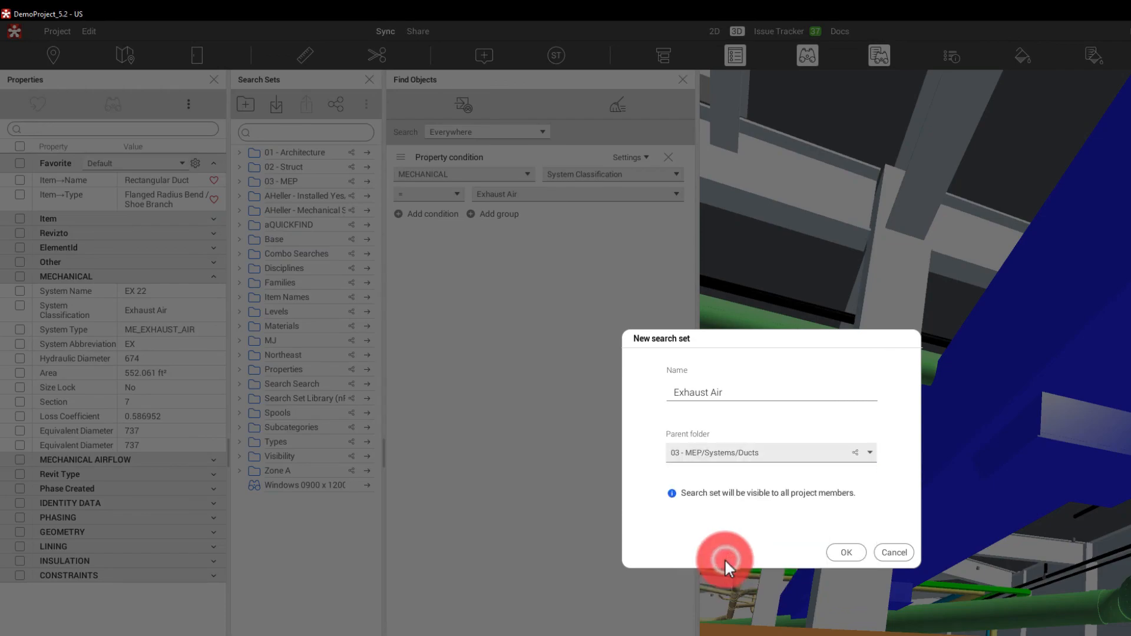
left_click(844, 552)
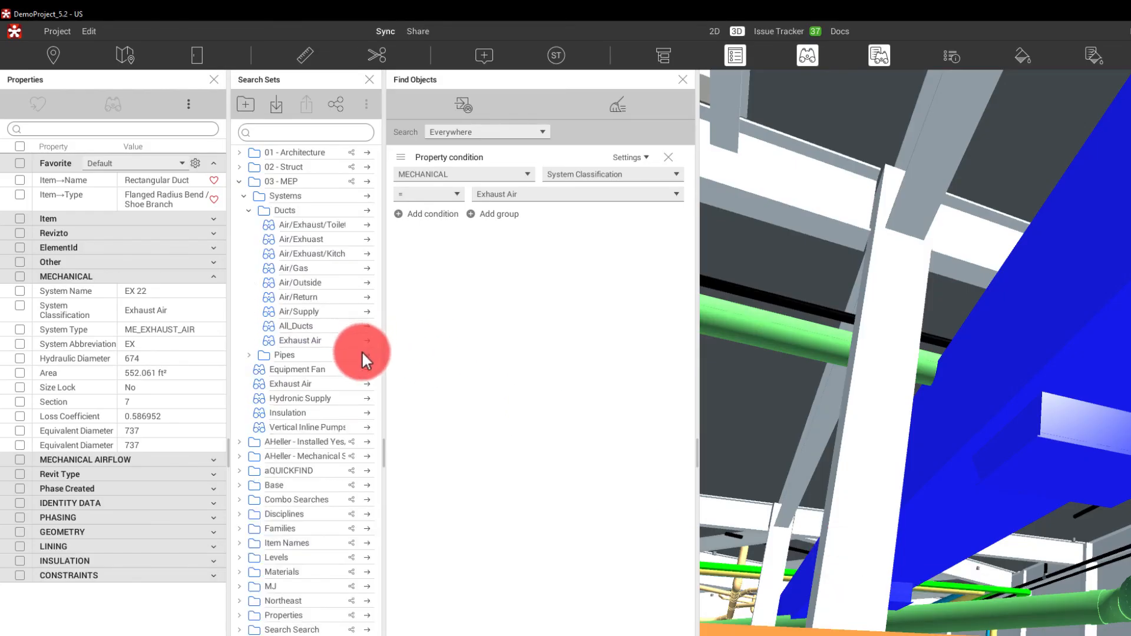
Select the model's ducts with the All_Ducts search set and close Find Objects and Search Sets
left_click(365, 325)
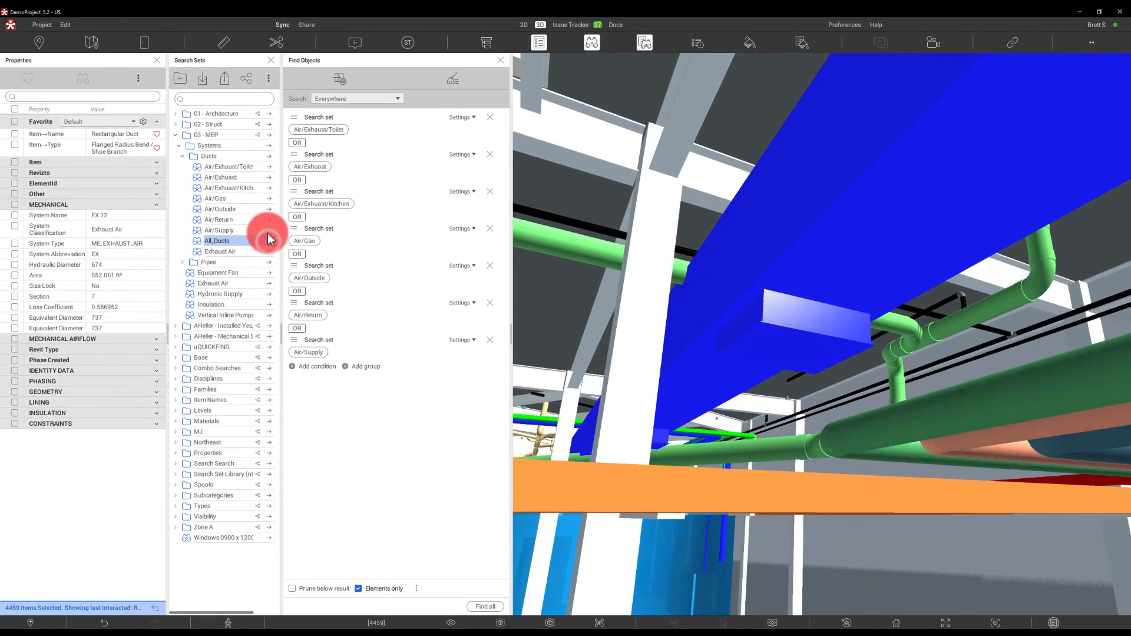
left_click(267, 231)
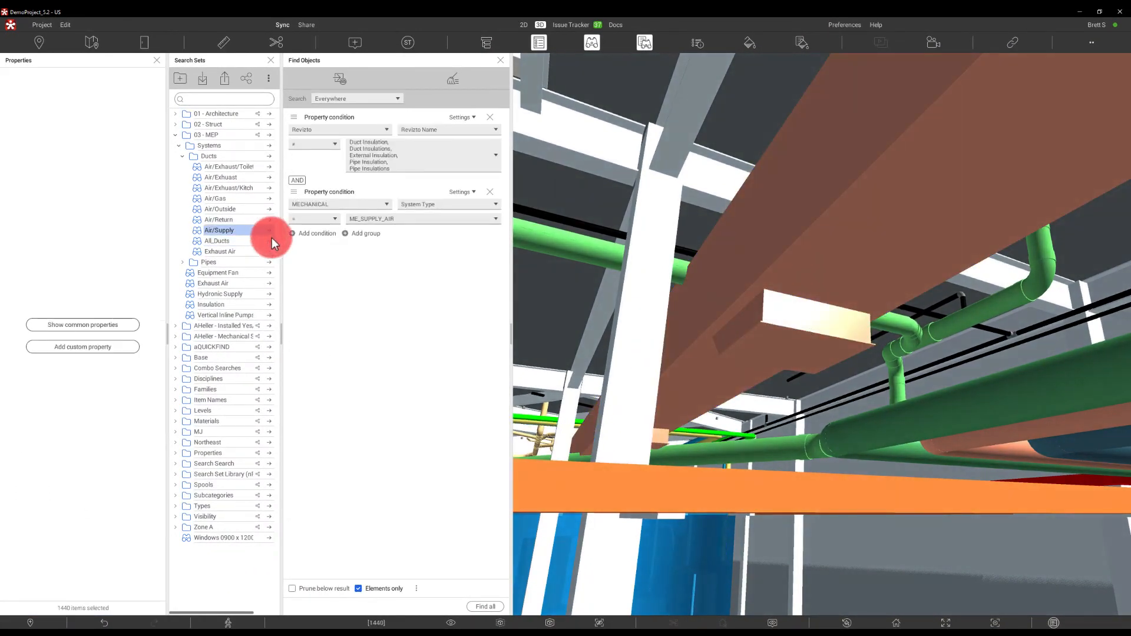
left_click(270, 239)
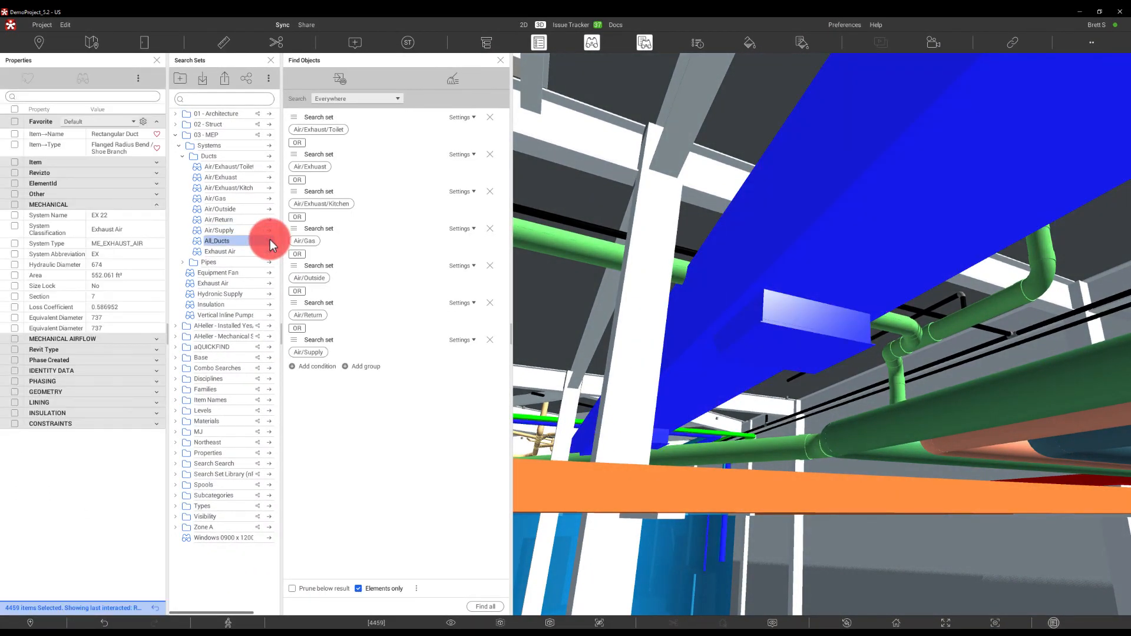
left_click(501, 61)
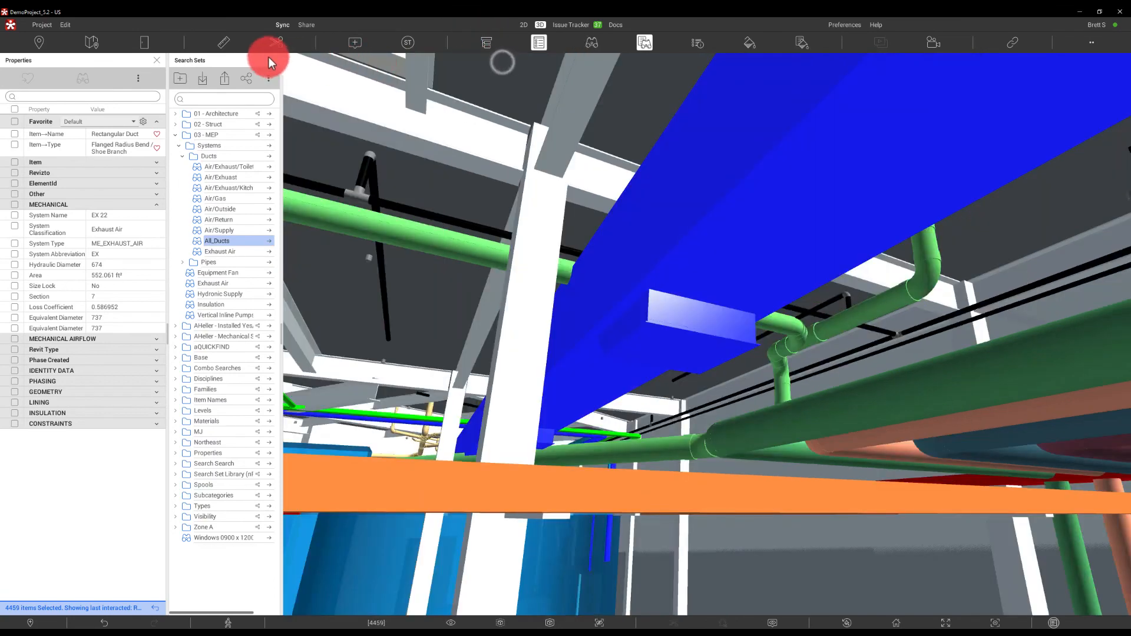
left_click(271, 60)
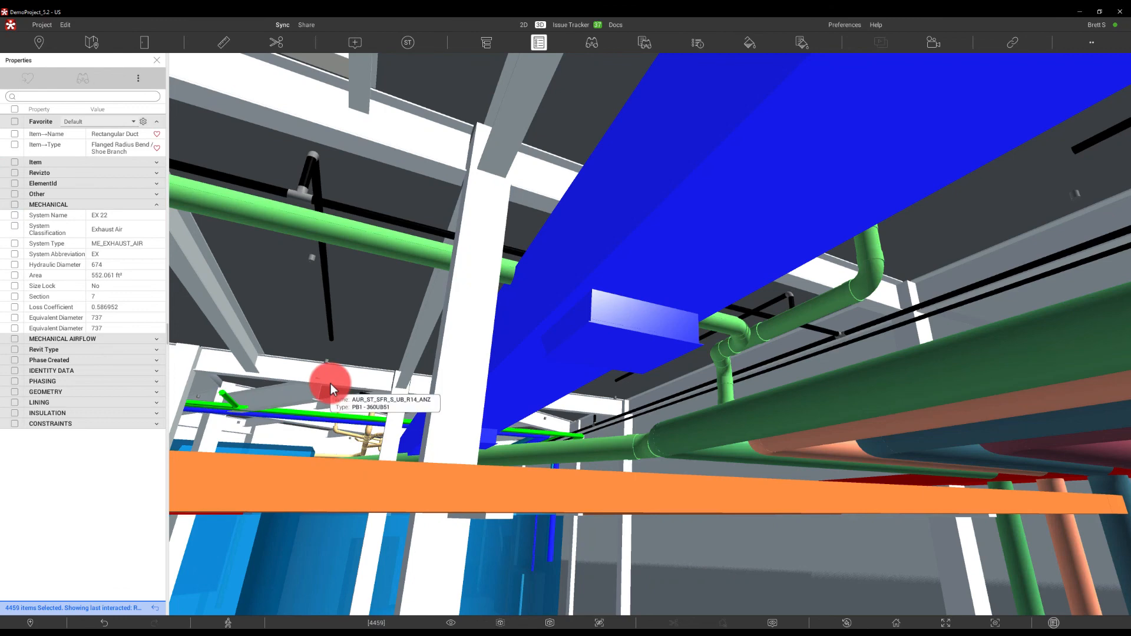
Open the list of favorites presets for the selected ducts
right_click_drag(345, 410, 344, 407)
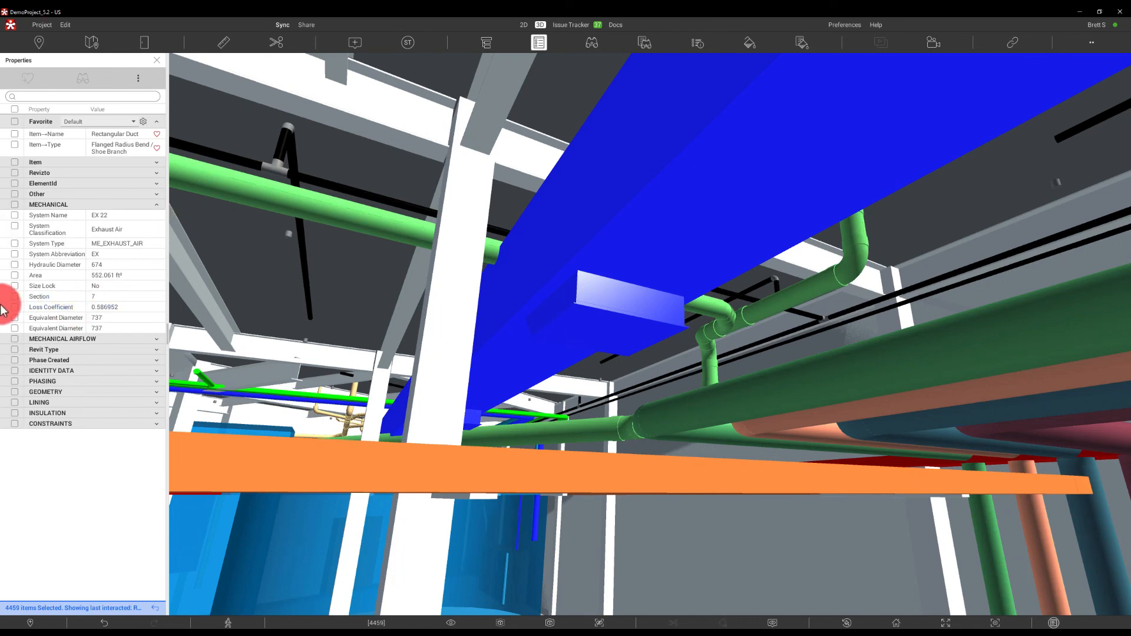
left_click(74, 125)
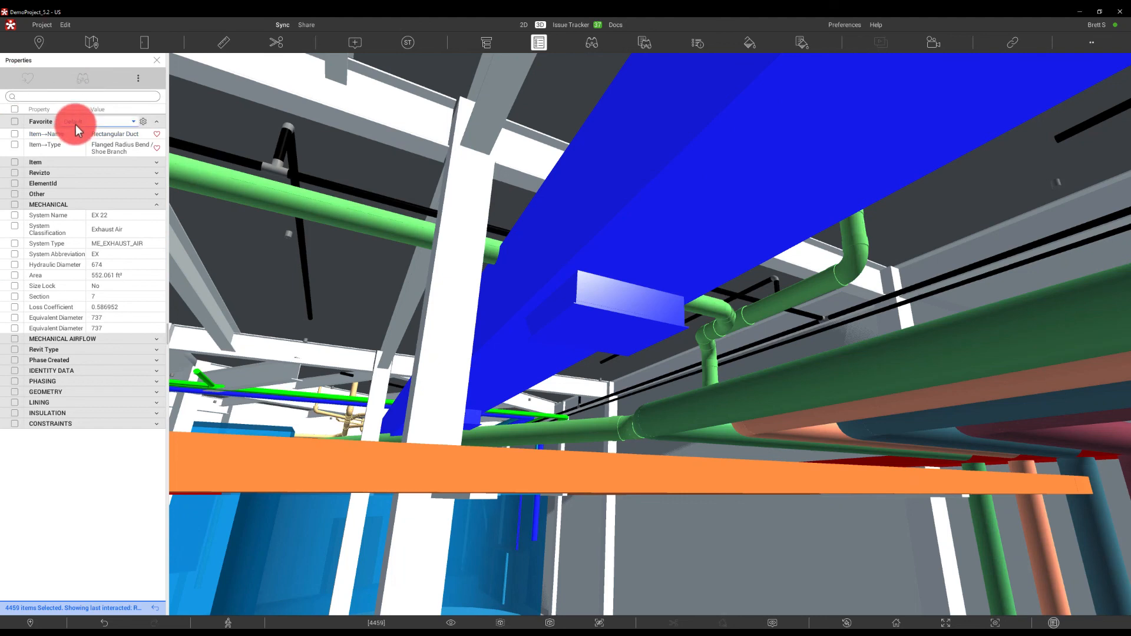